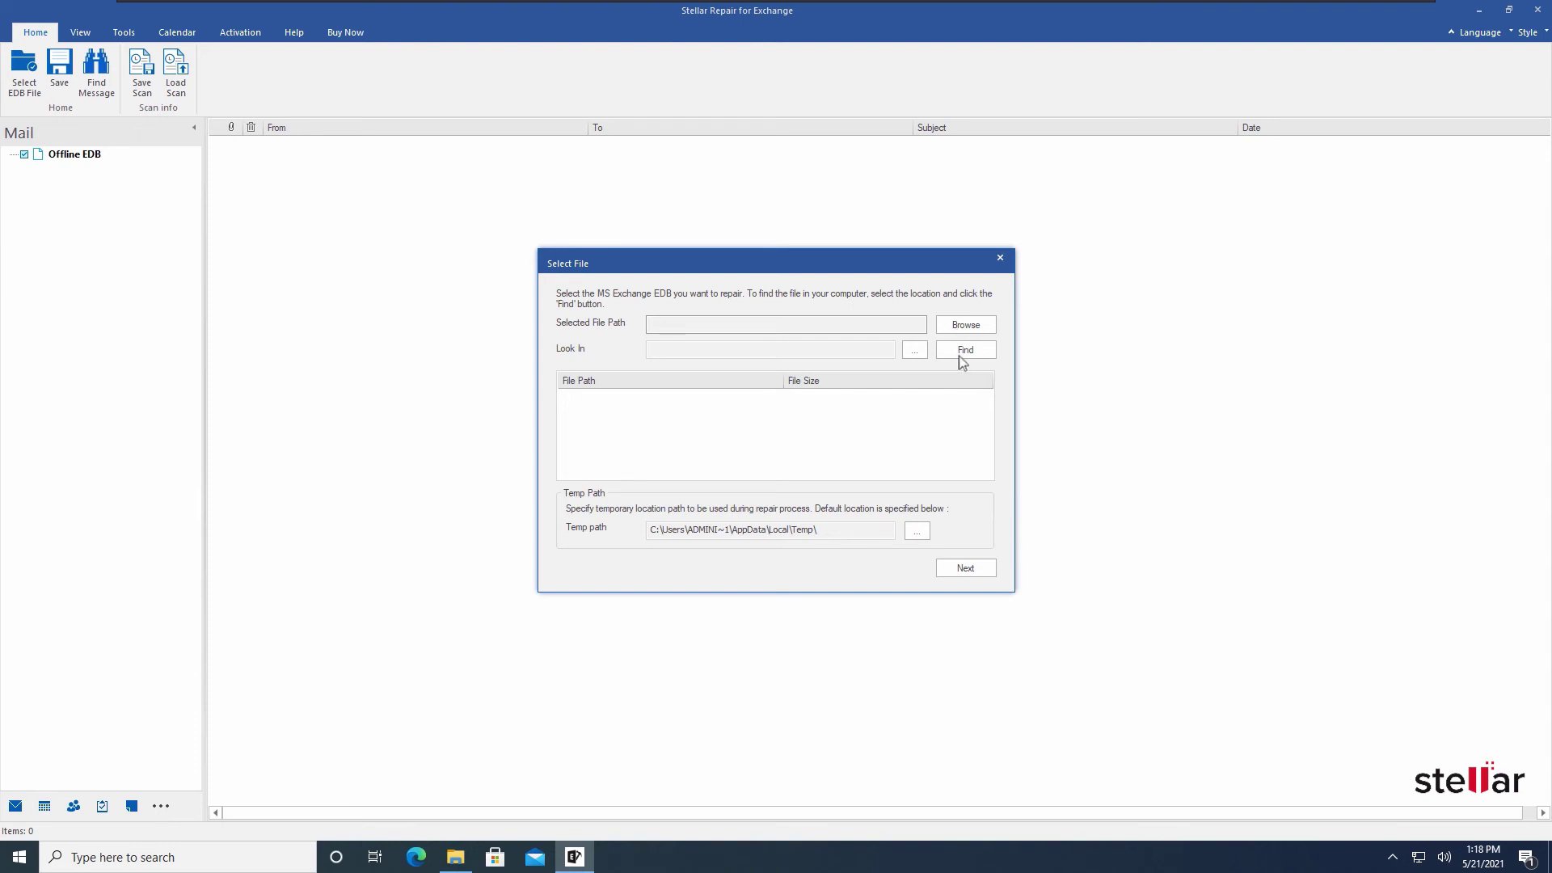
# Select DB01.edb (247.93MB) from the Desktop as the database to repair
pyautogui.click(977, 331)
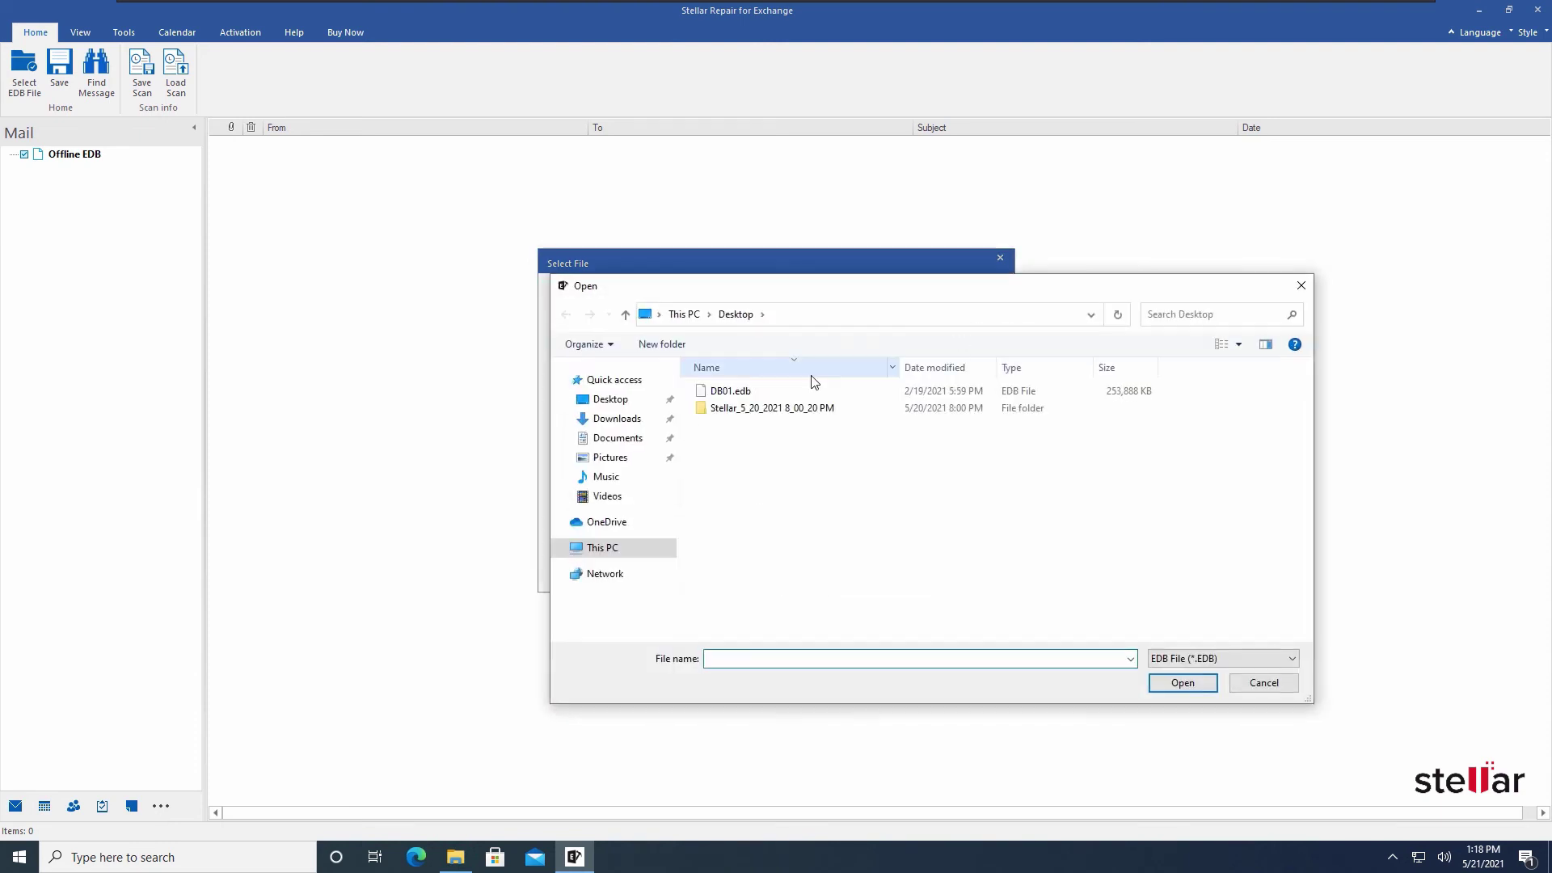
pyautogui.click(776, 391)
pyautogui.click(1165, 682)
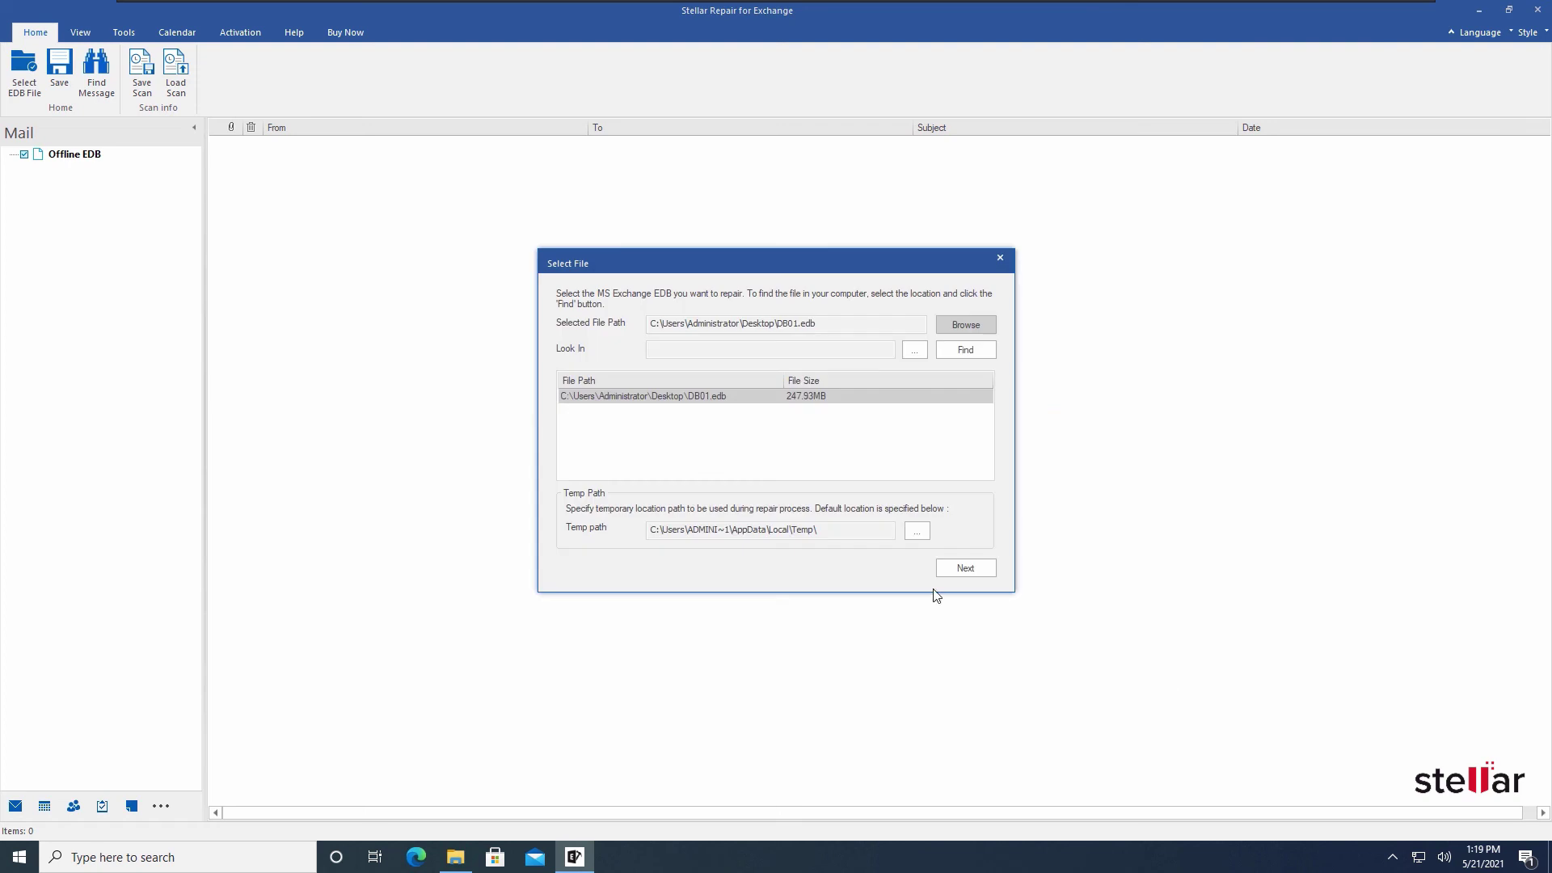
# Start a Quick Scan of DB01.edb to recover its mailboxes
pyautogui.click(955, 570)
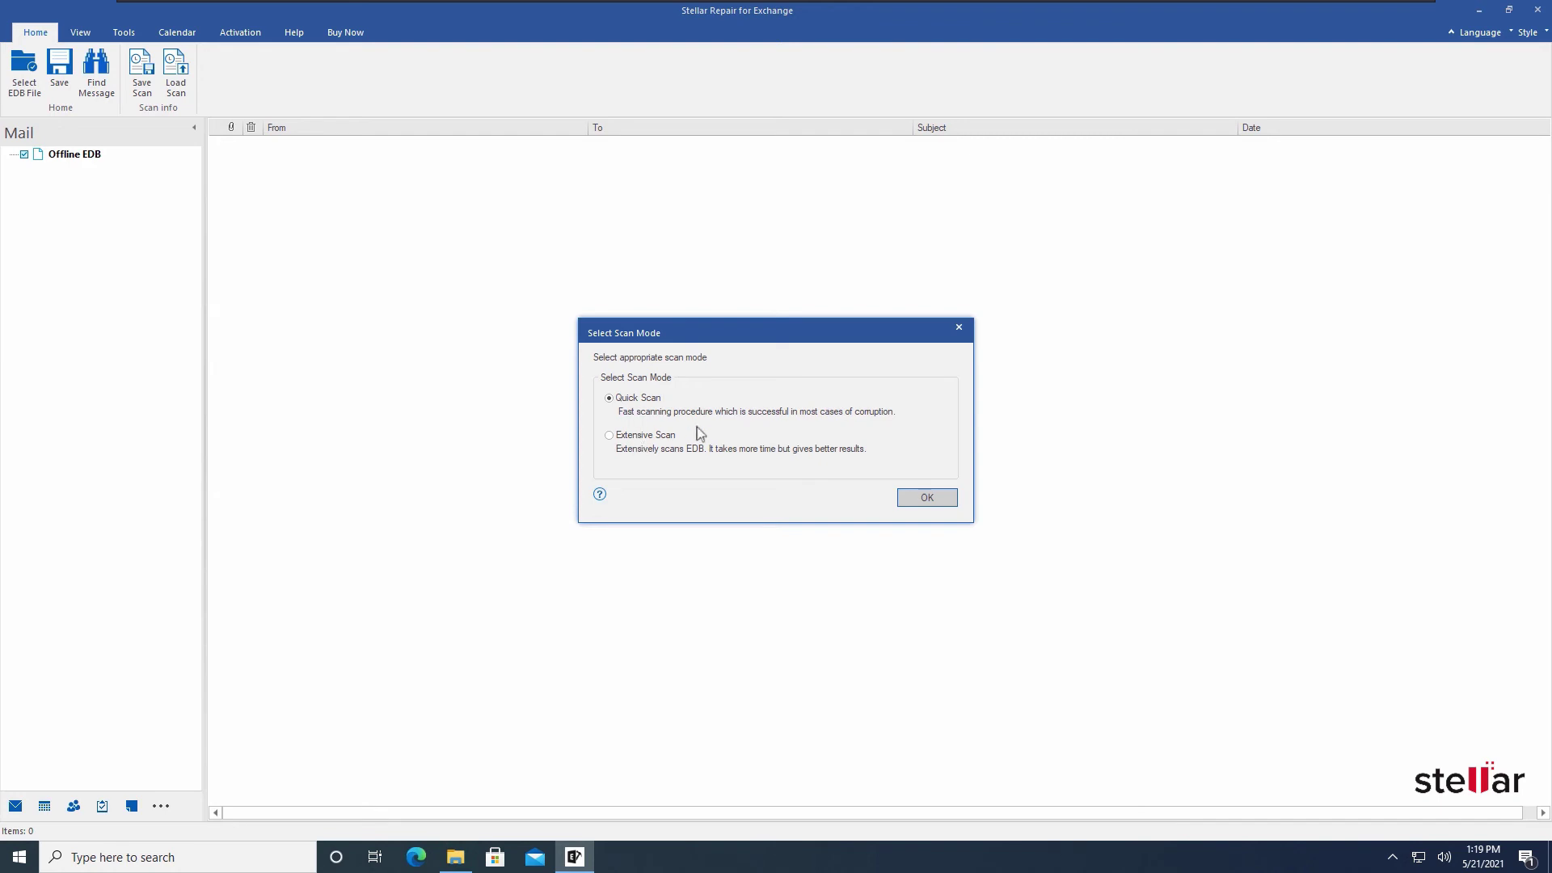
pyautogui.click(909, 502)
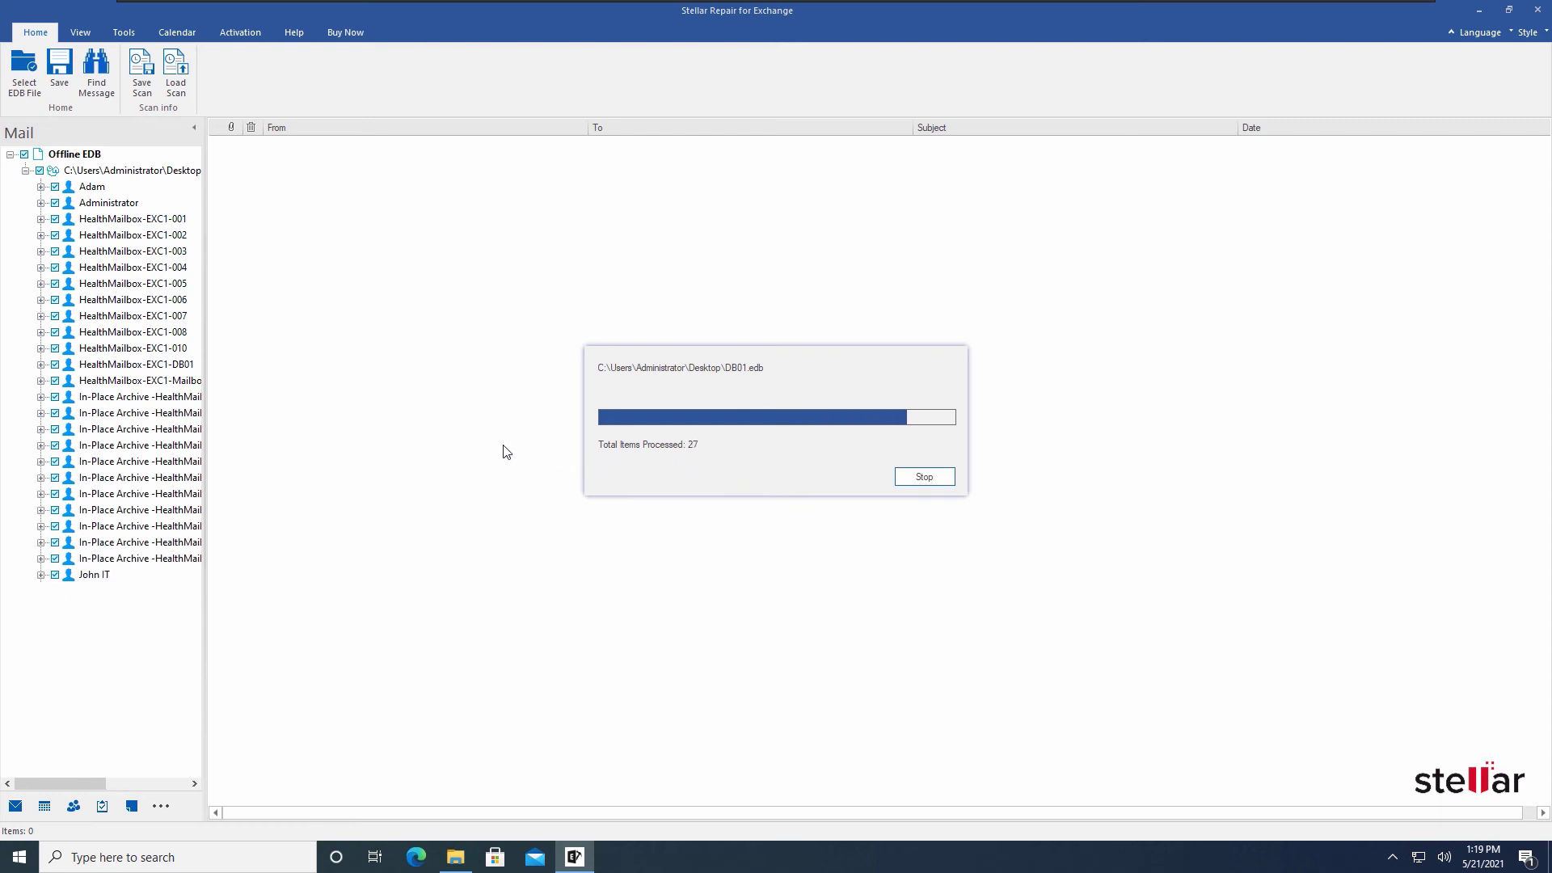
# Uncheck all recovered mailboxes and expand the mailbox listed after the archives
pyautogui.click(24, 154)
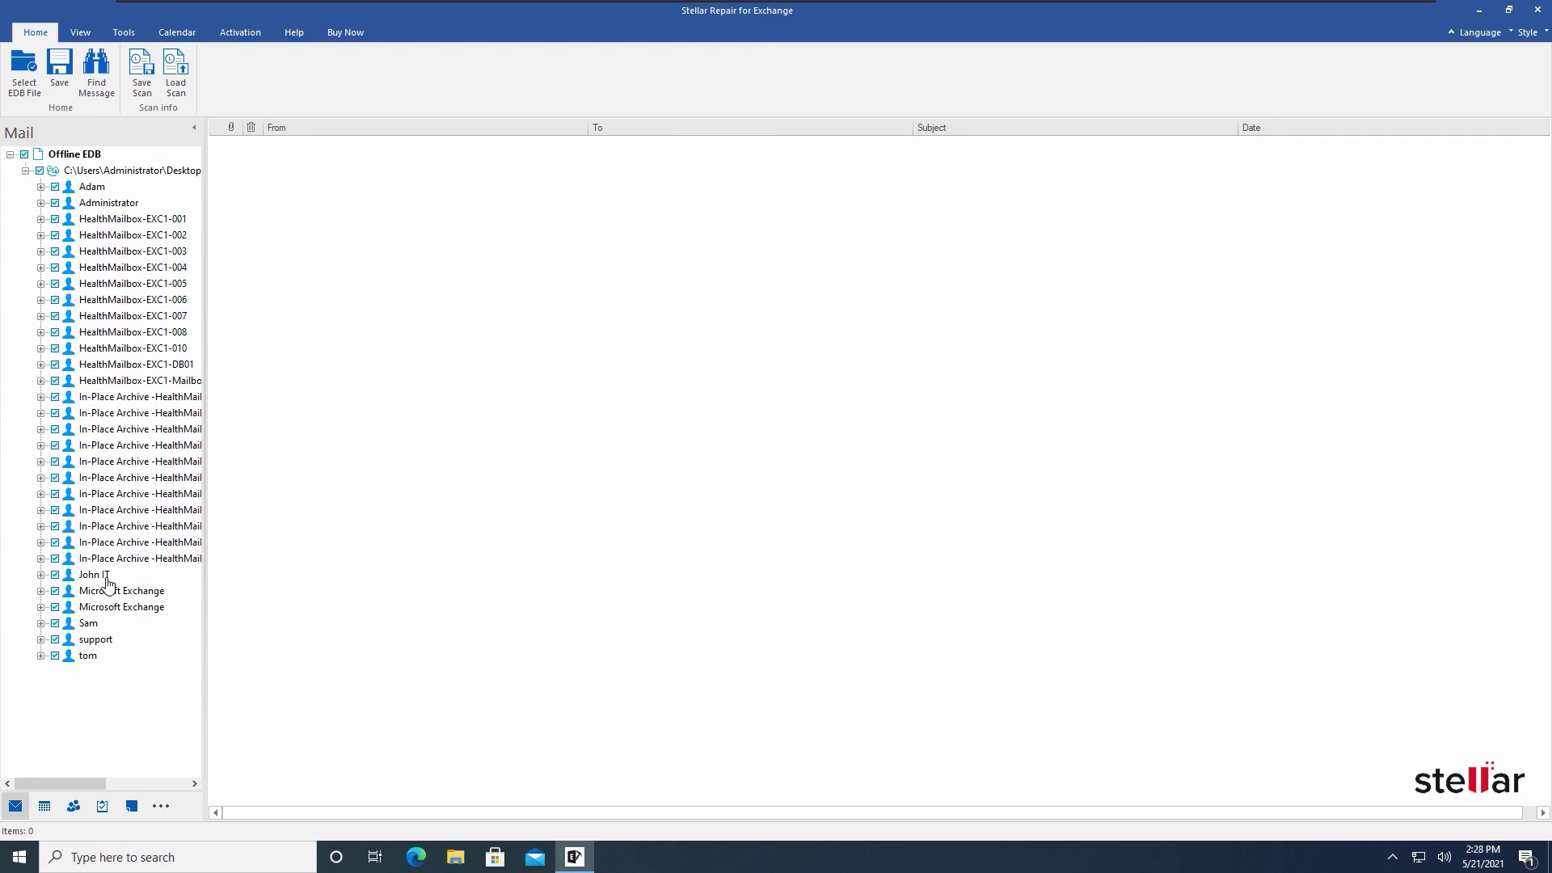
pyautogui.click(106, 575)
pyautogui.click(40, 575)
# Preview that mailbox's Inbox messages, including Re: Hello Send Grid, then its Sent Items
pyautogui.click(106, 640)
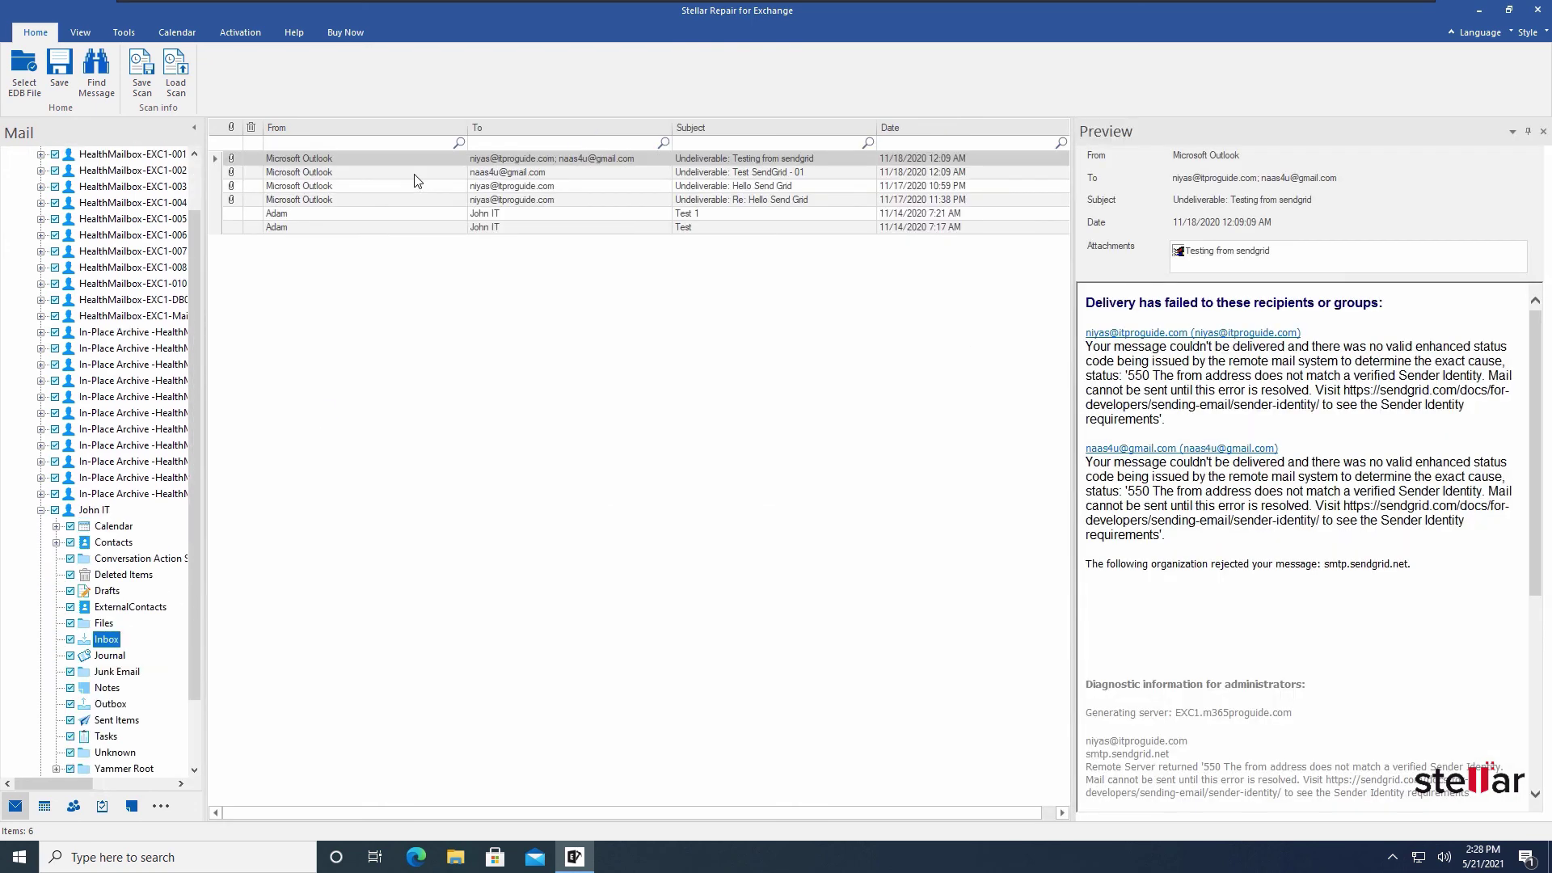
pyautogui.click(458, 171)
pyautogui.click(458, 197)
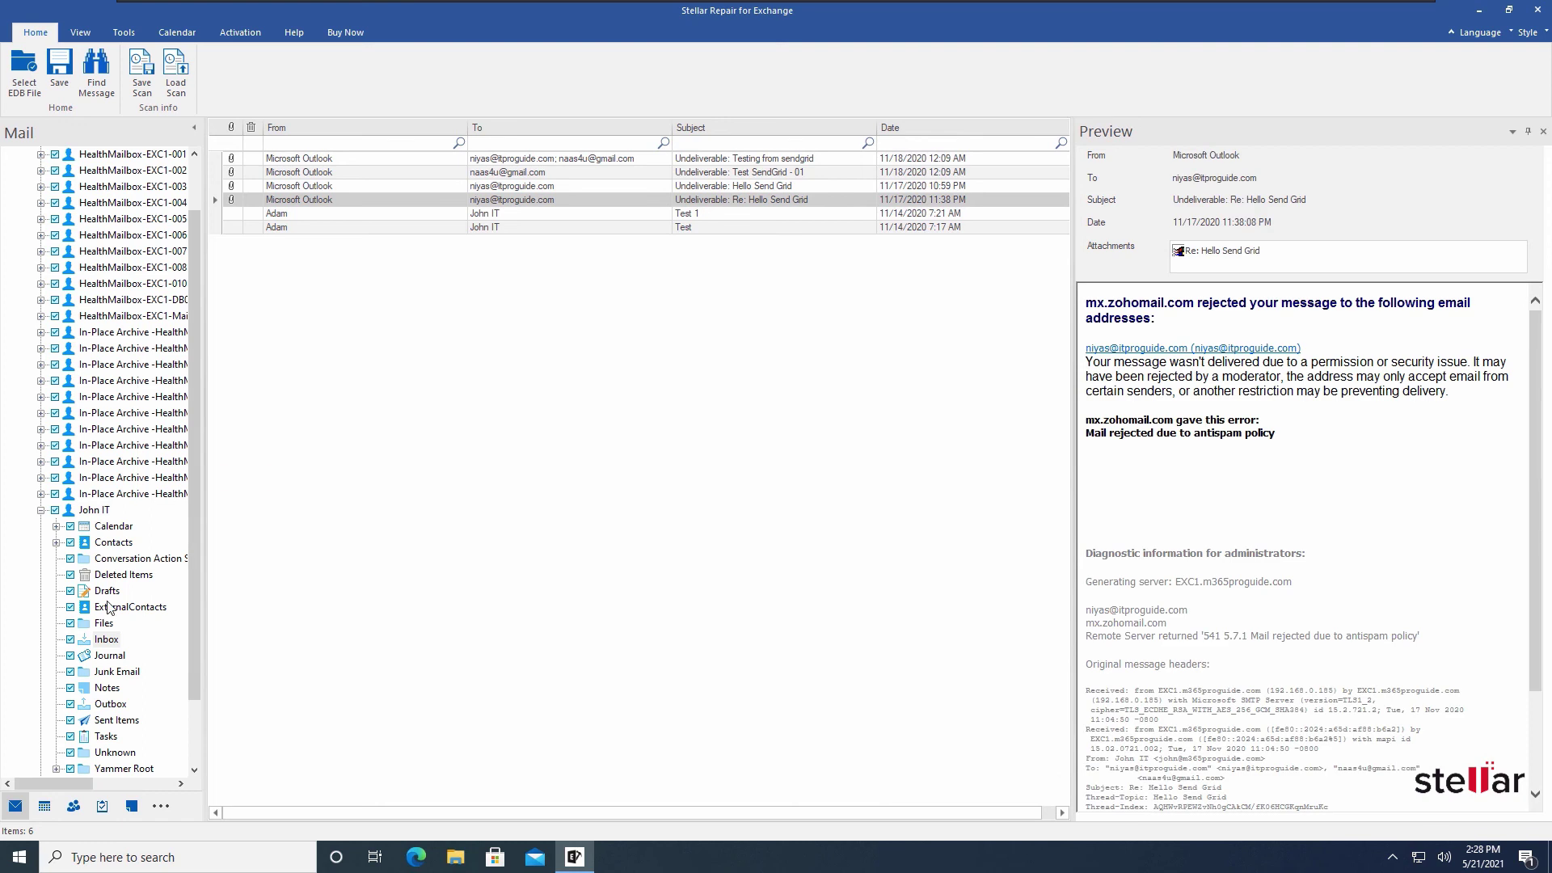
pyautogui.scroll(-2, 96, 688)
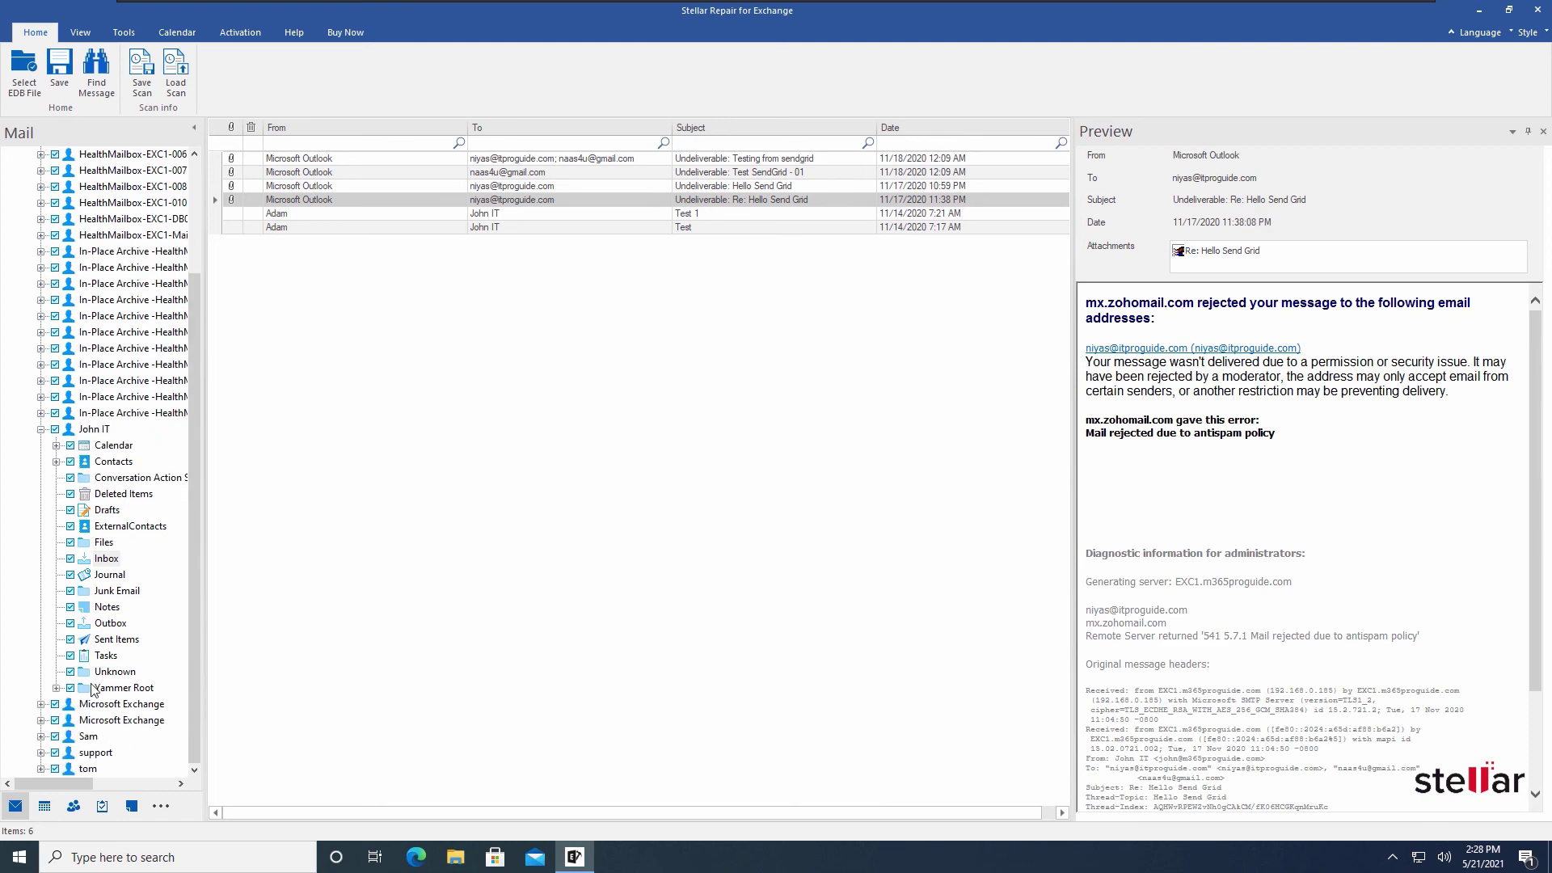
pyautogui.click(102, 640)
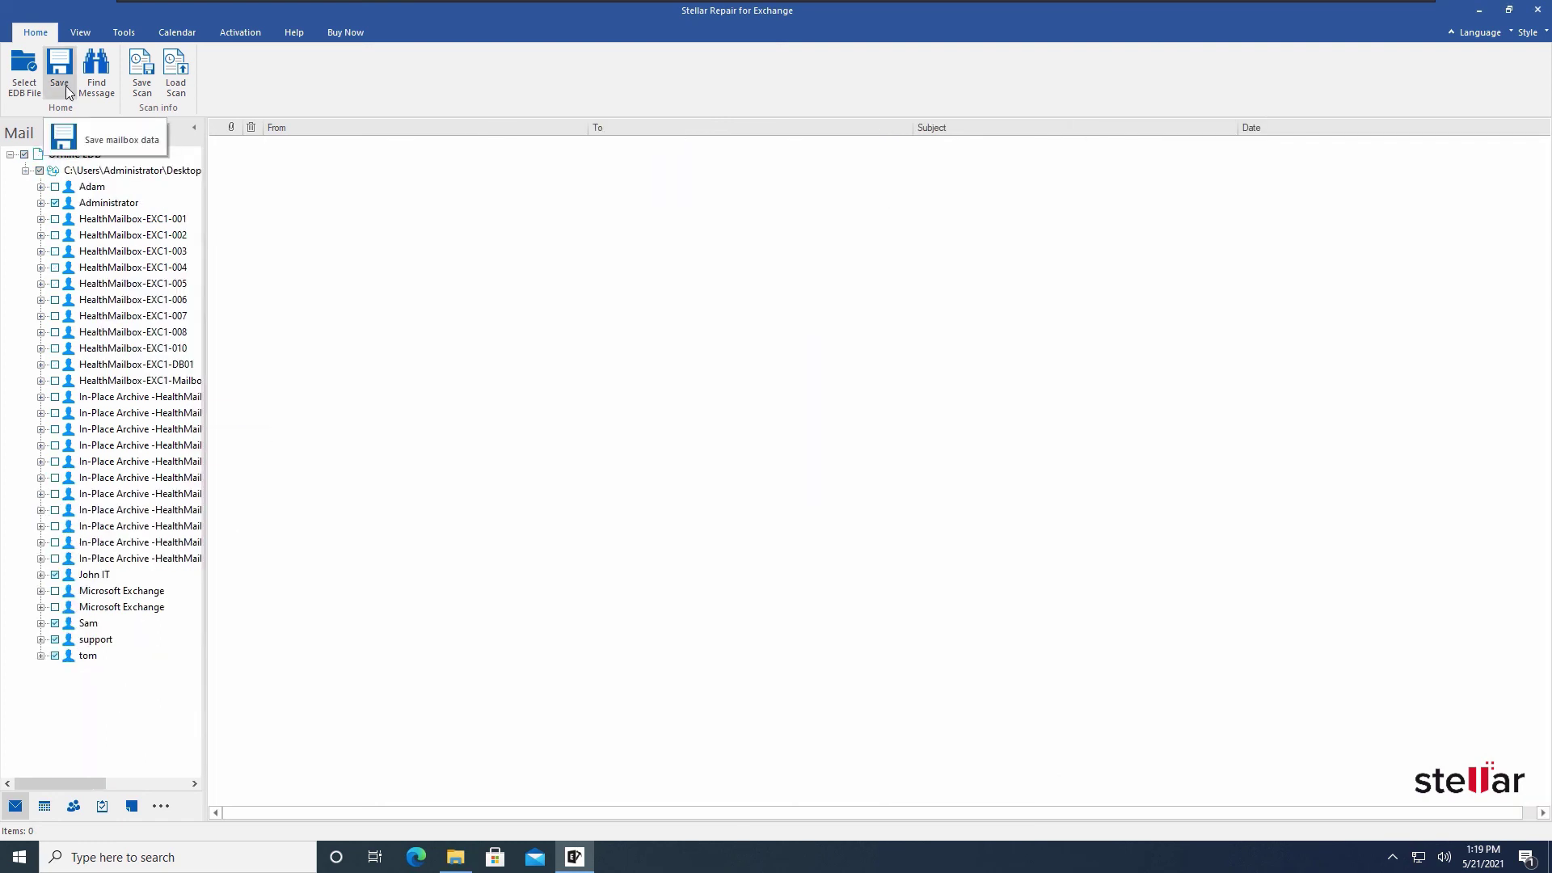
# Choose Save with Export to Live Exchange to reach the login credentials form
pyautogui.click(60, 77)
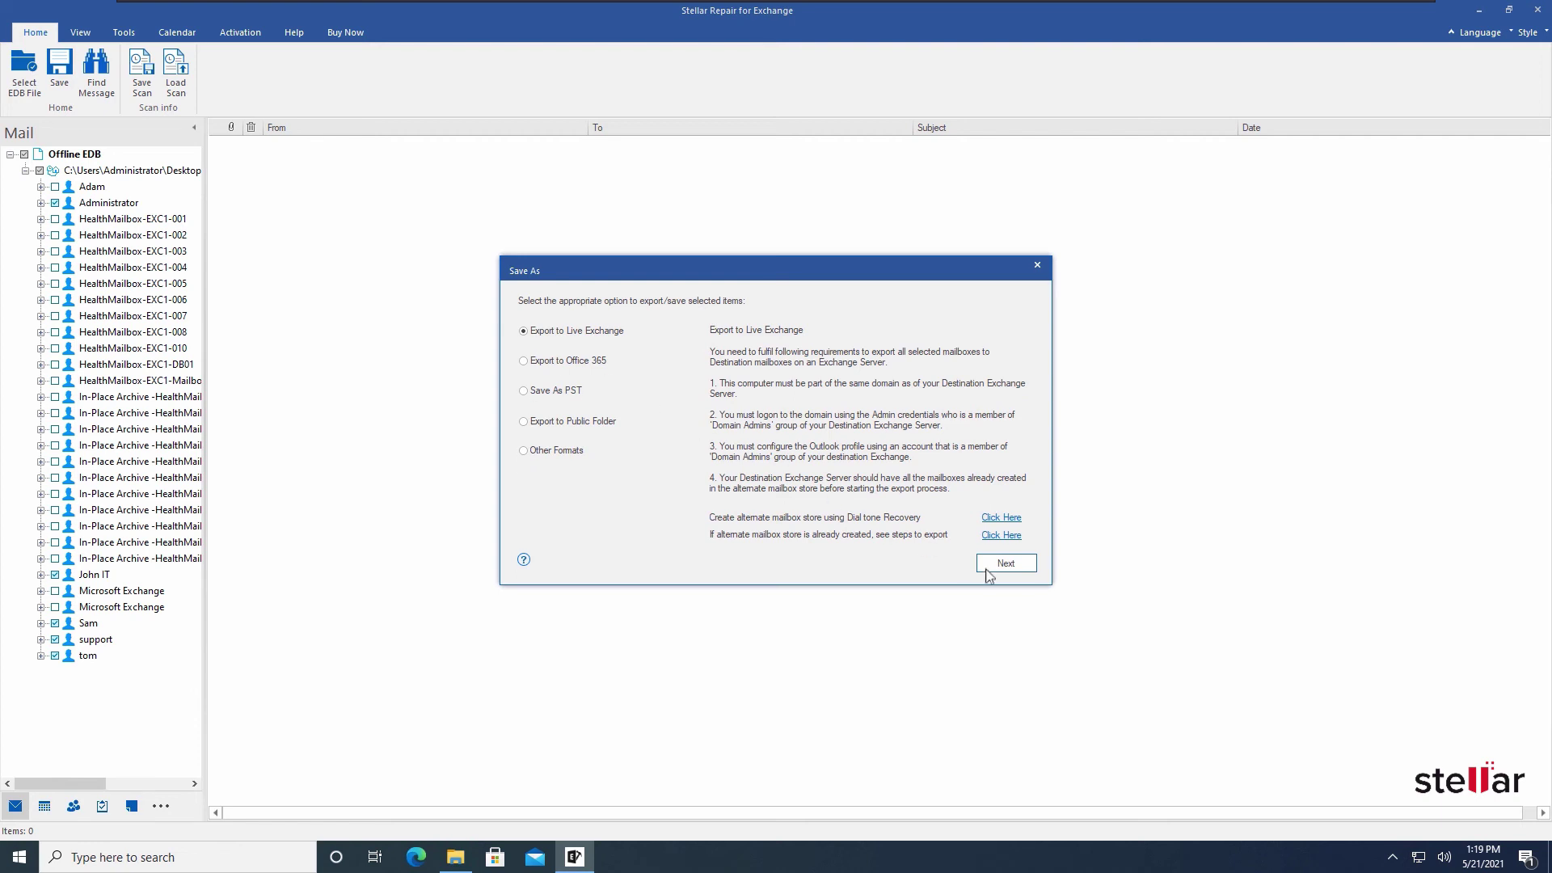
pyautogui.click(987, 568)
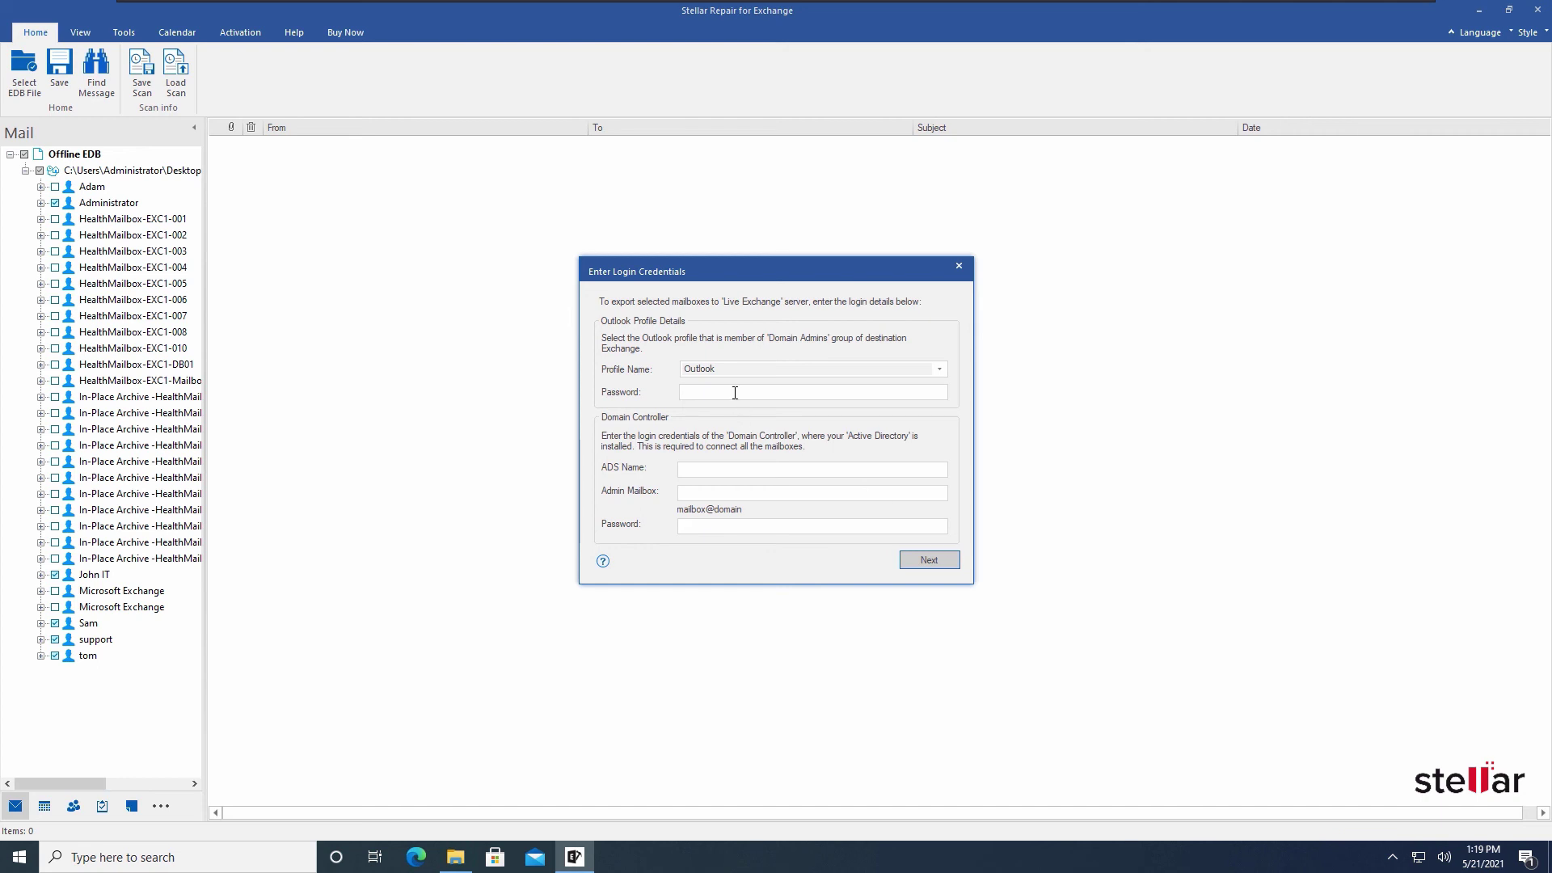
# Log in with the Outlook profile password, ADS Name DC1, the admin mailbox address and its password
pyautogui.click(735, 393)
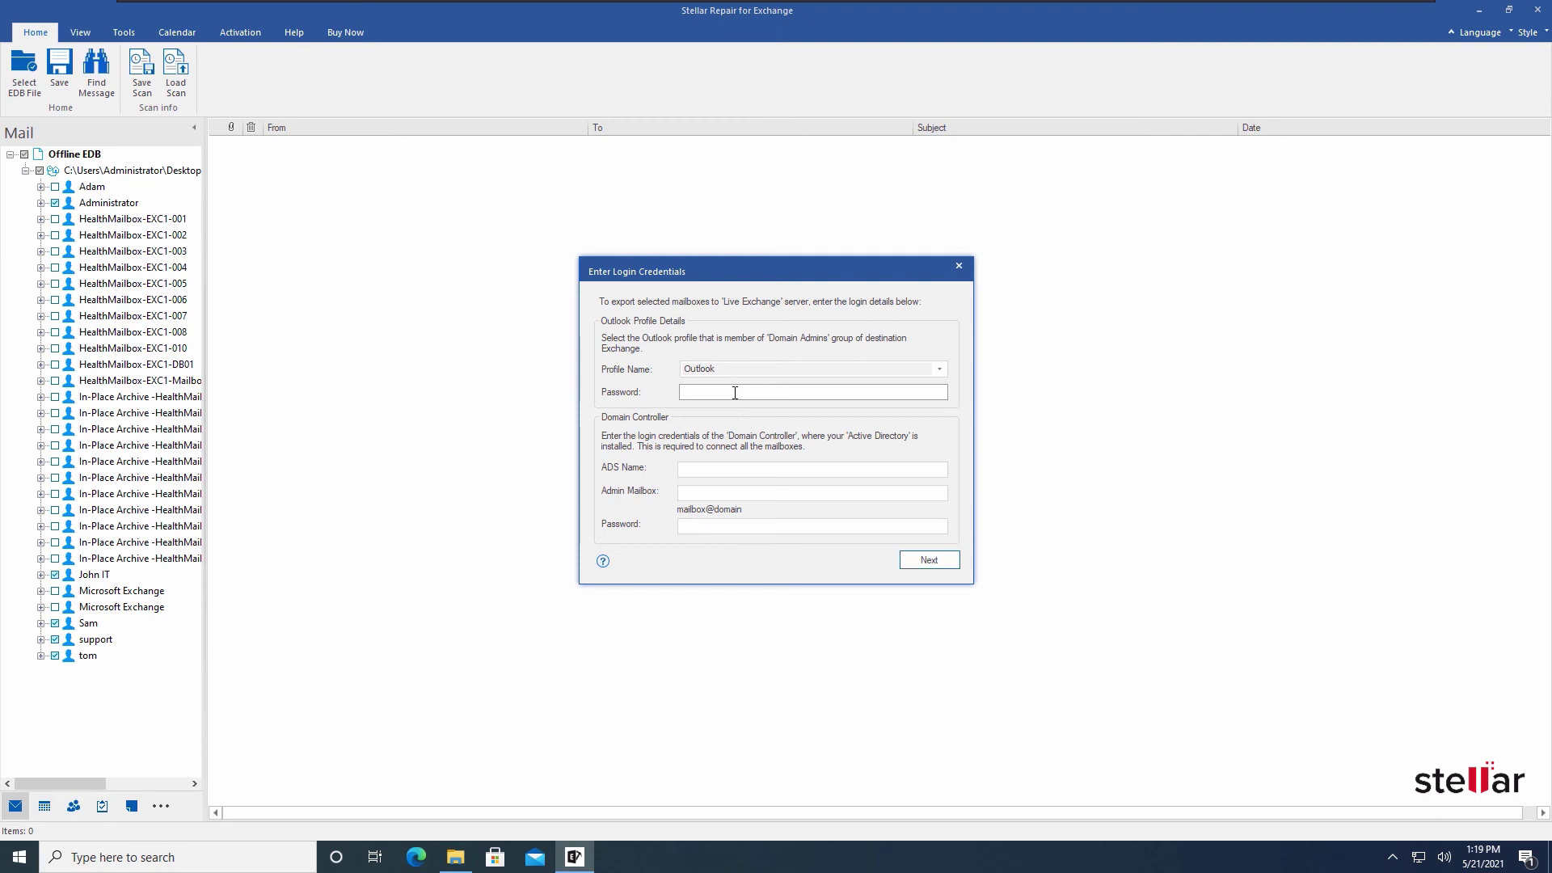
pyautogui.write('••••••••')
pyautogui.press('Tab')
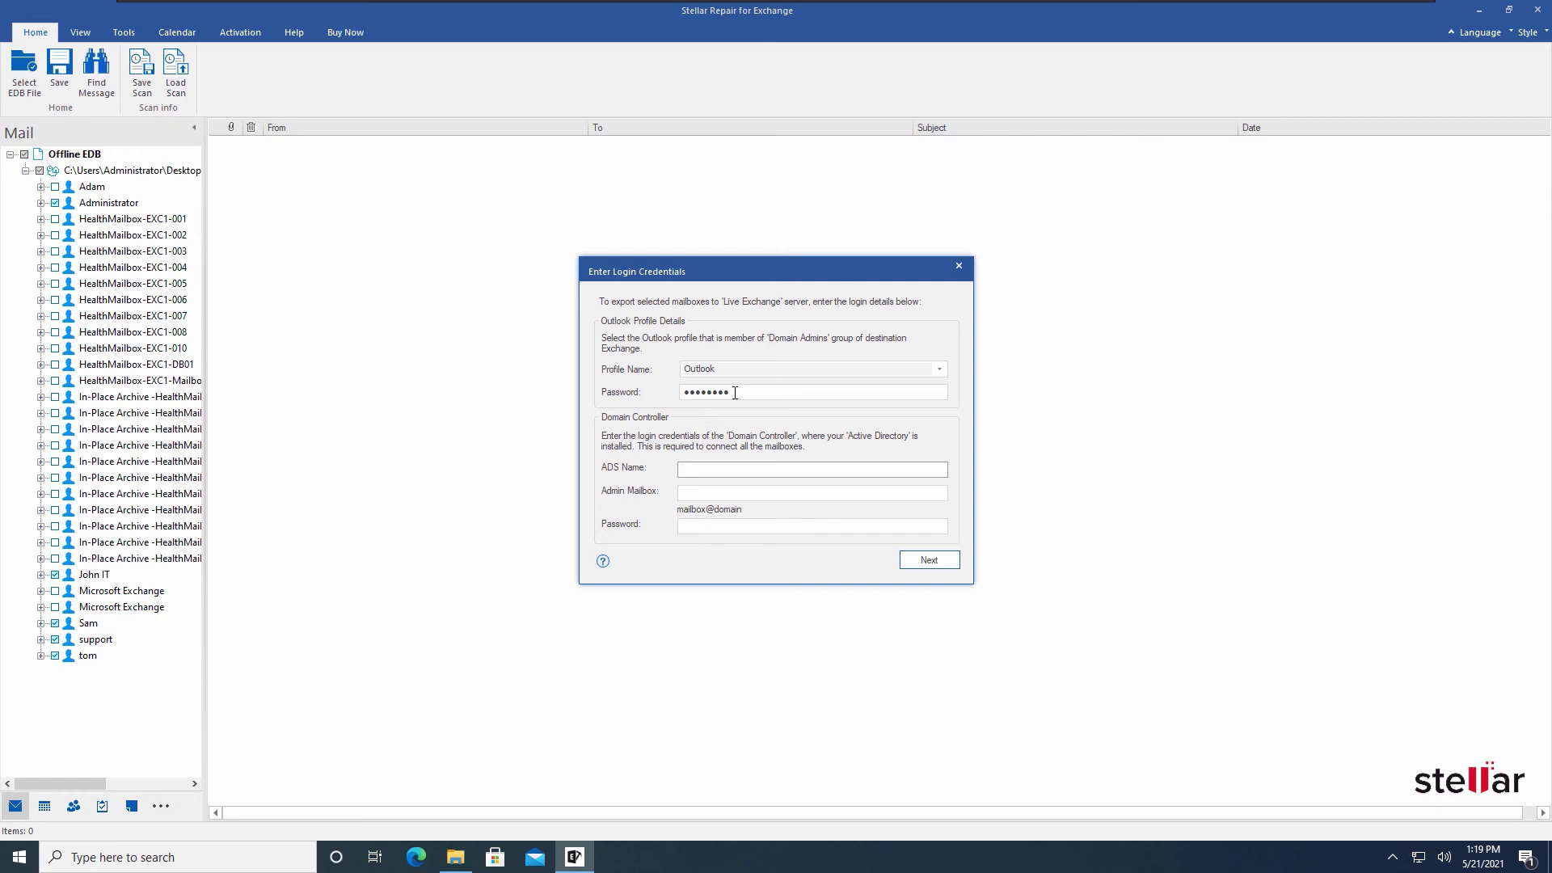
pyautogui.write('DC1')
pyautogui.press('Tab')
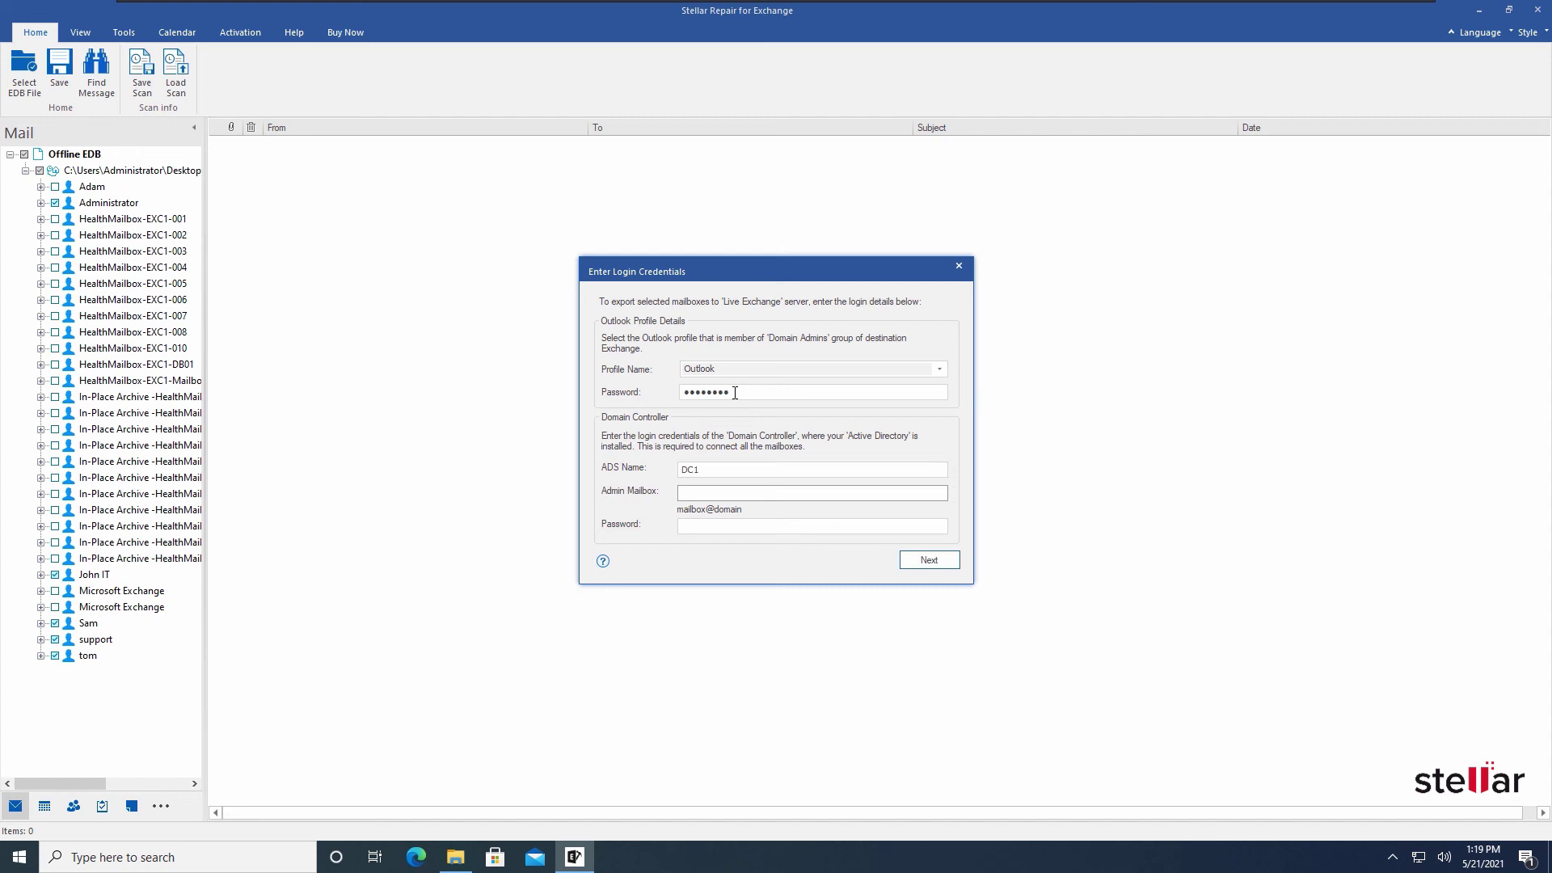
pyautogui.press('Tab')
pyautogui.write('••••••••')
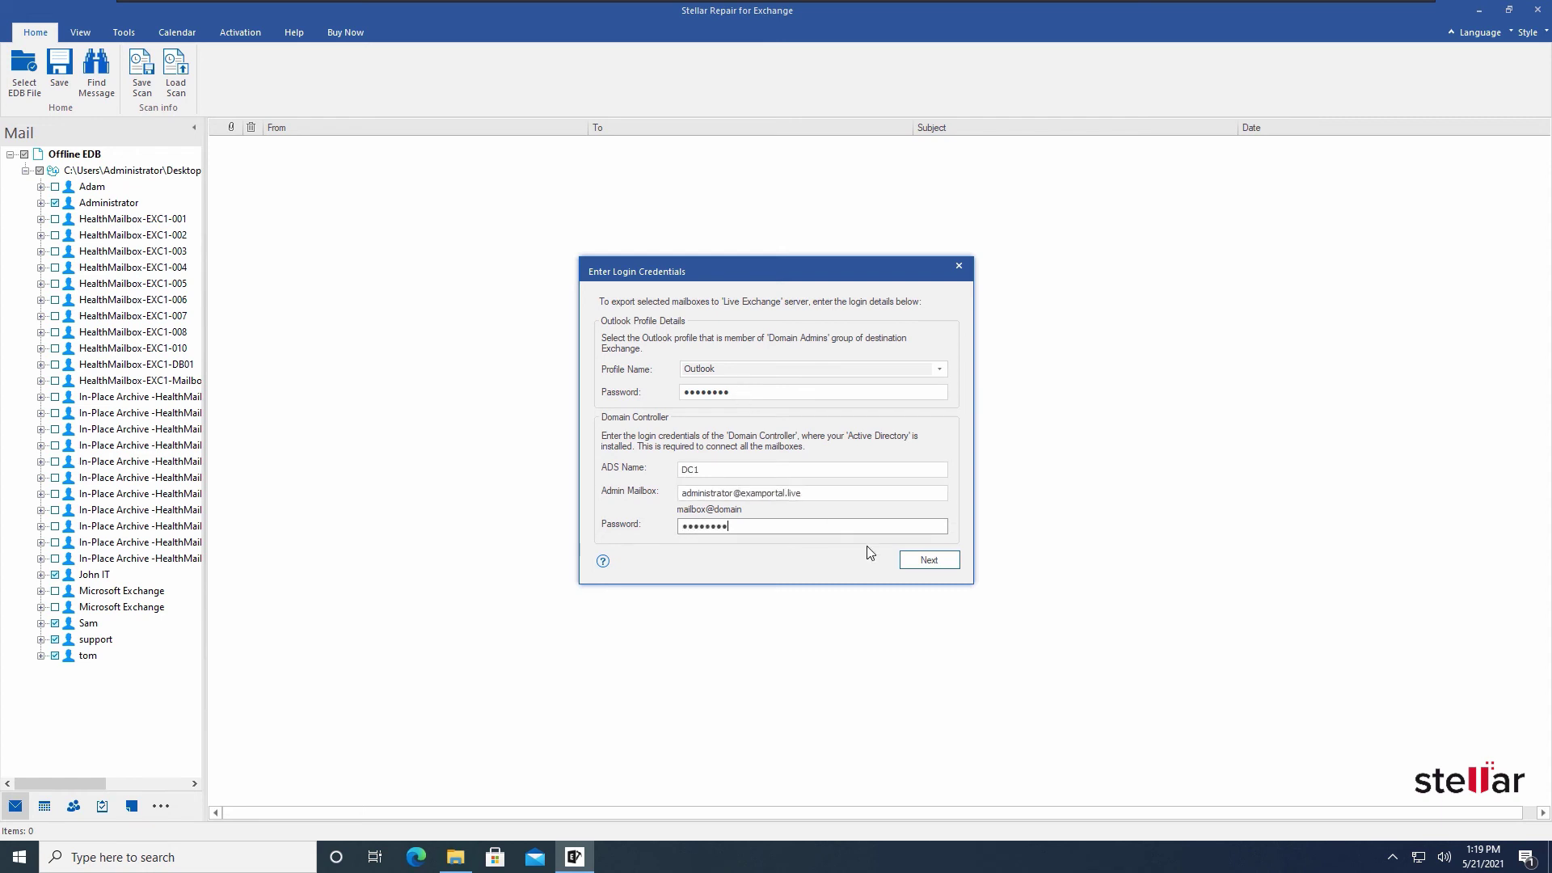
pyautogui.click(914, 561)
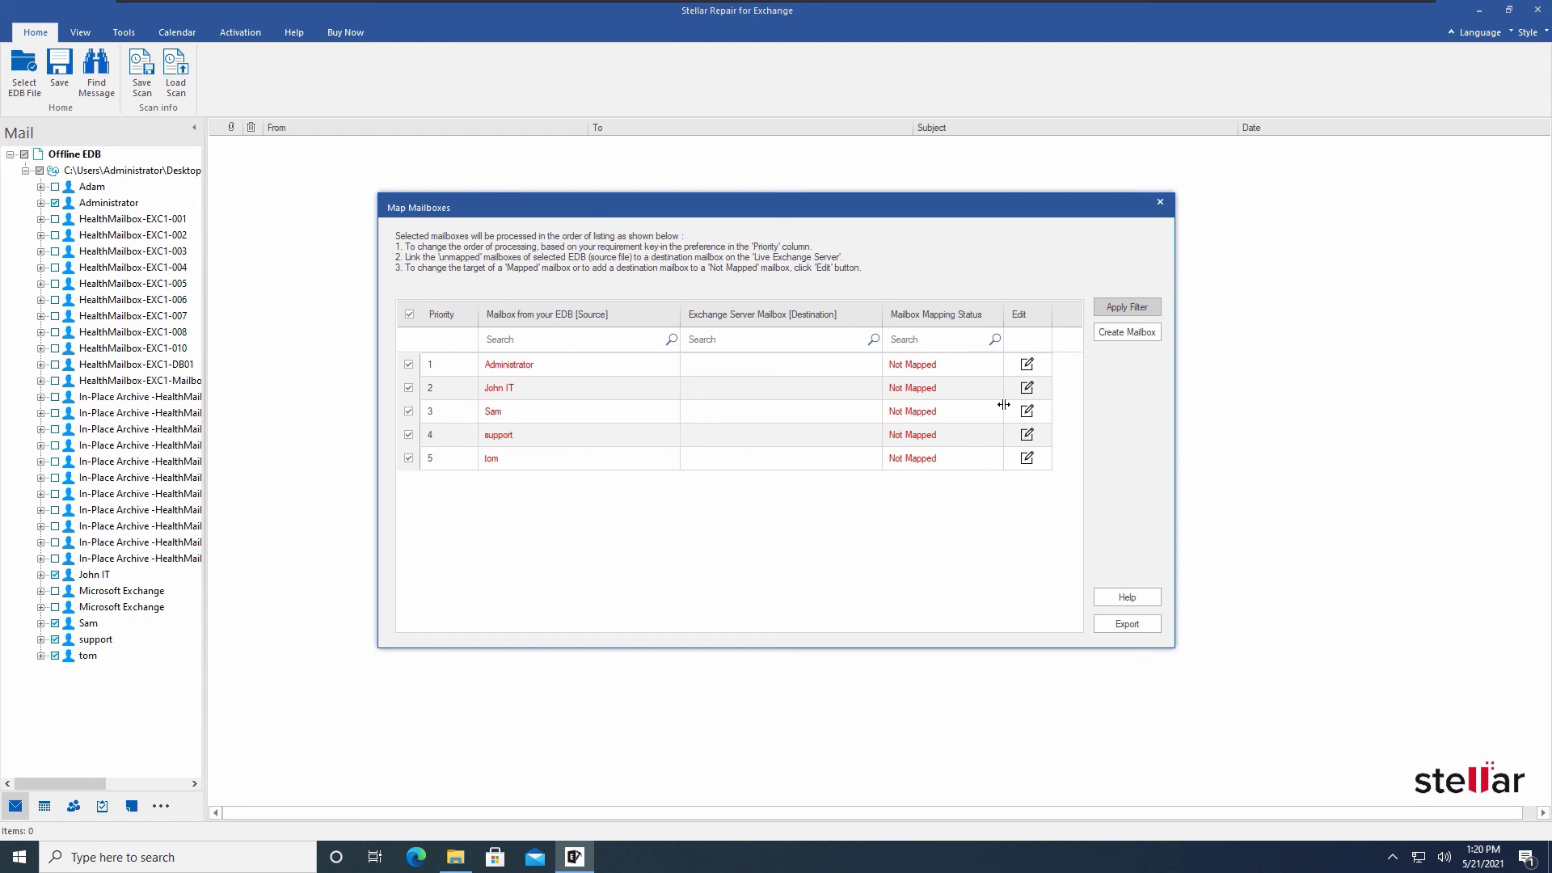
# Map four source mailboxes, including support, to destination Exchange mailboxes, leaving Administrator unmapped
pyautogui.click(1027, 392)
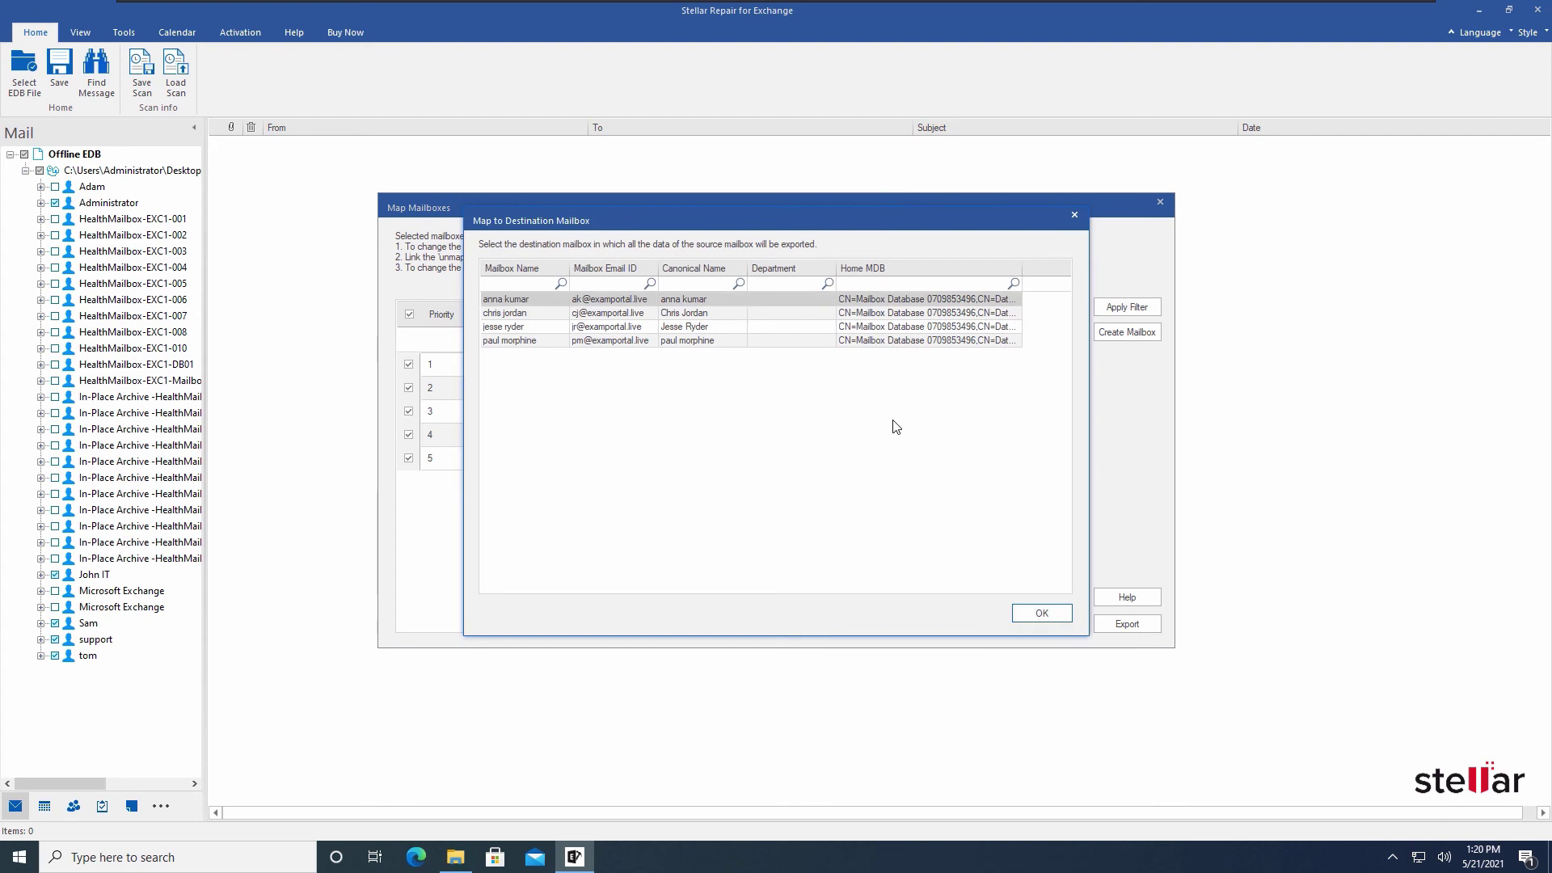
pyautogui.click(1029, 613)
pyautogui.click(1030, 418)
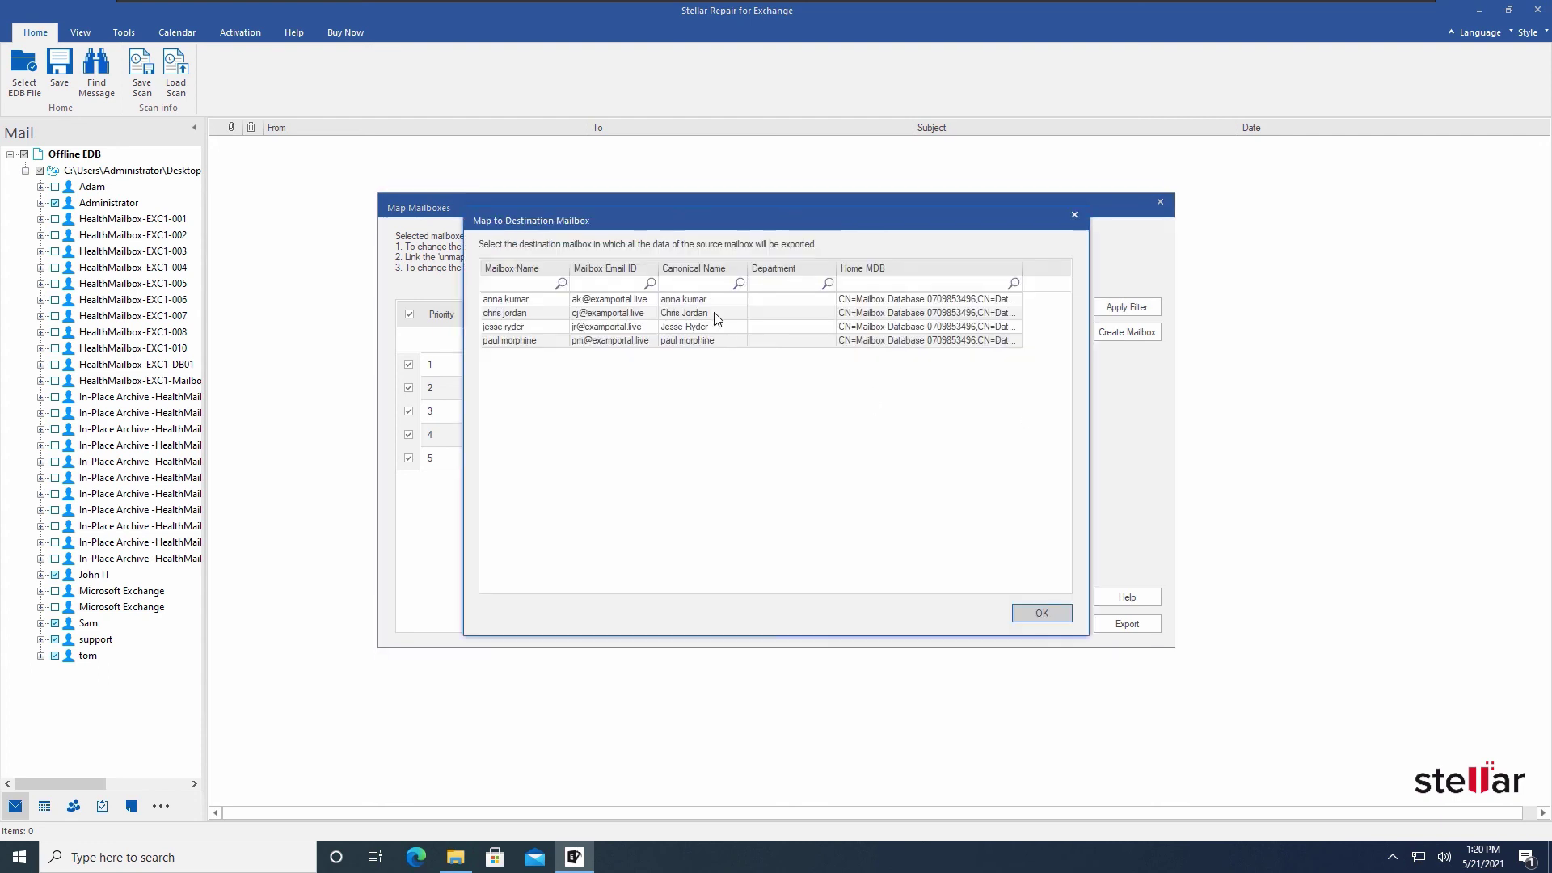
pyautogui.click(718, 314)
pyautogui.click(1031, 612)
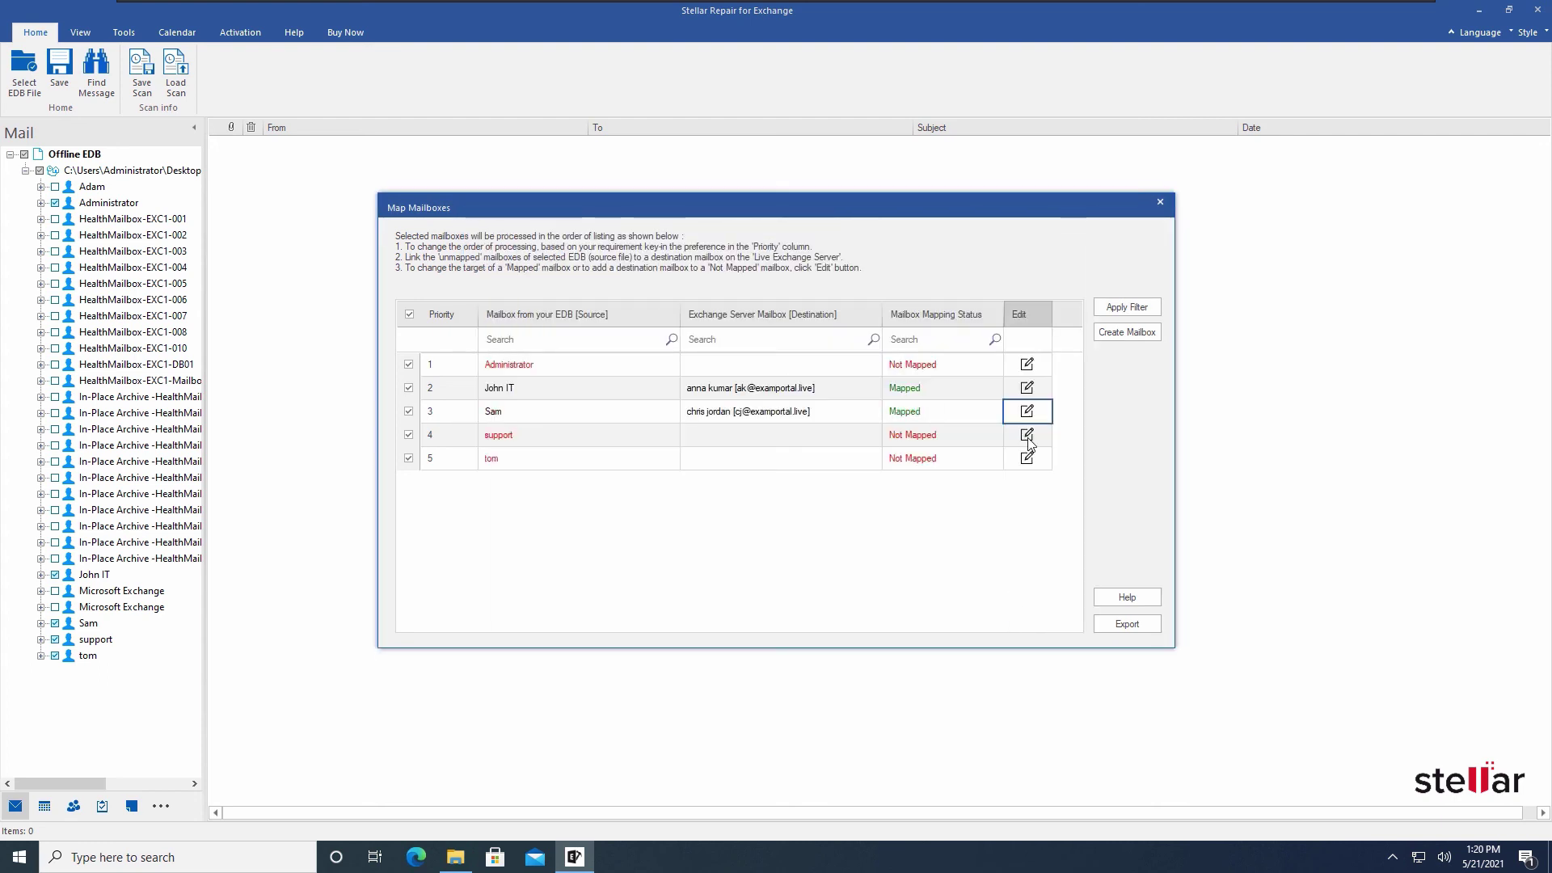
pyautogui.click(1027, 458)
pyautogui.click(696, 326)
pyautogui.click(1011, 612)
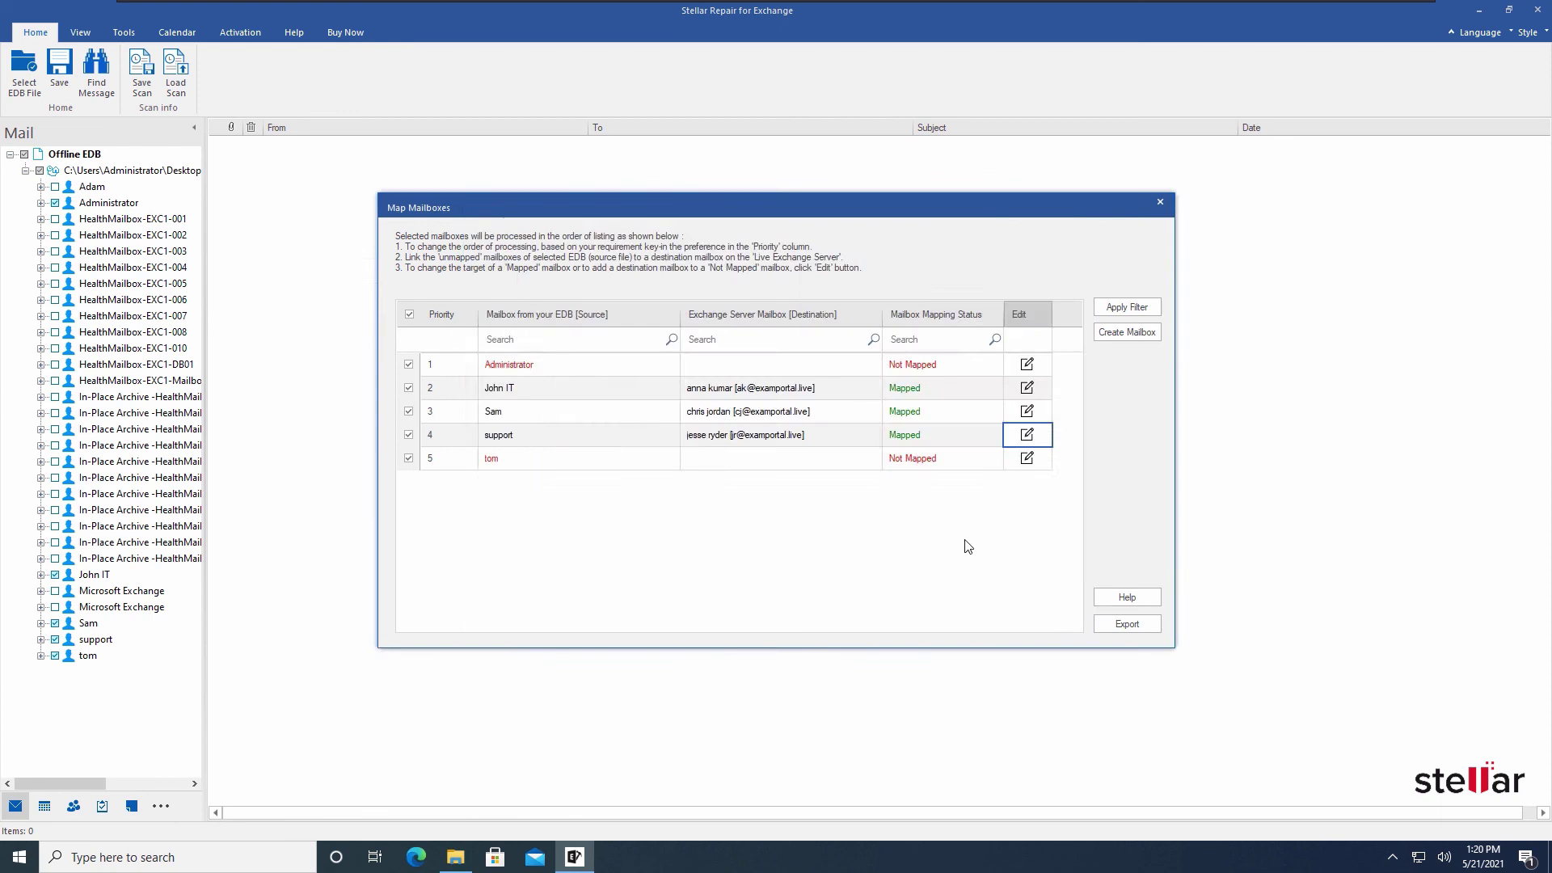
pyautogui.click(1025, 459)
pyautogui.click(732, 340)
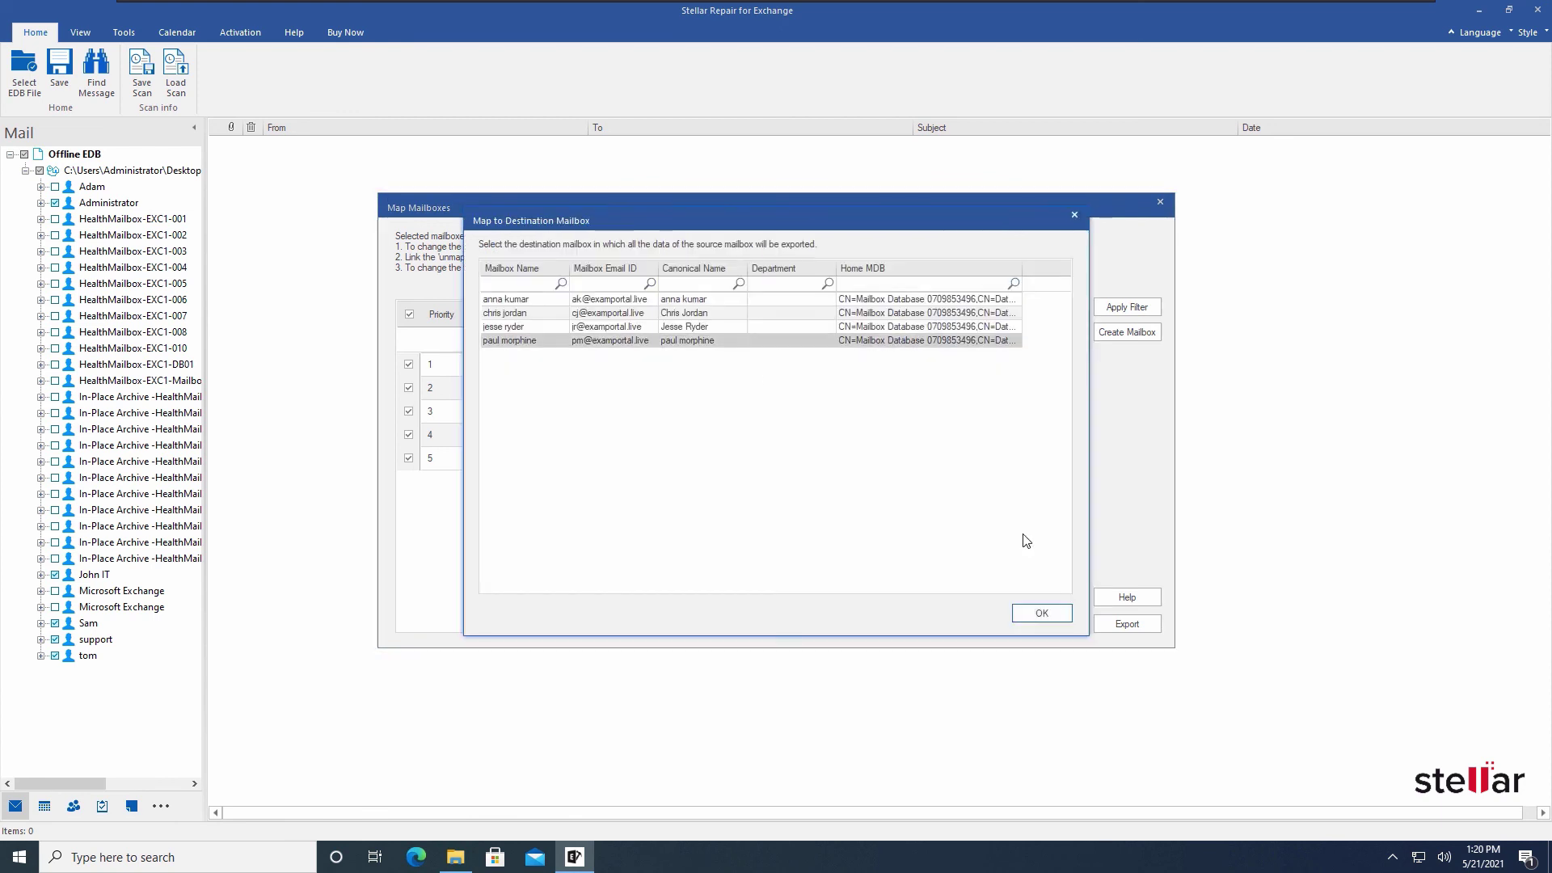
pyautogui.click(1040, 612)
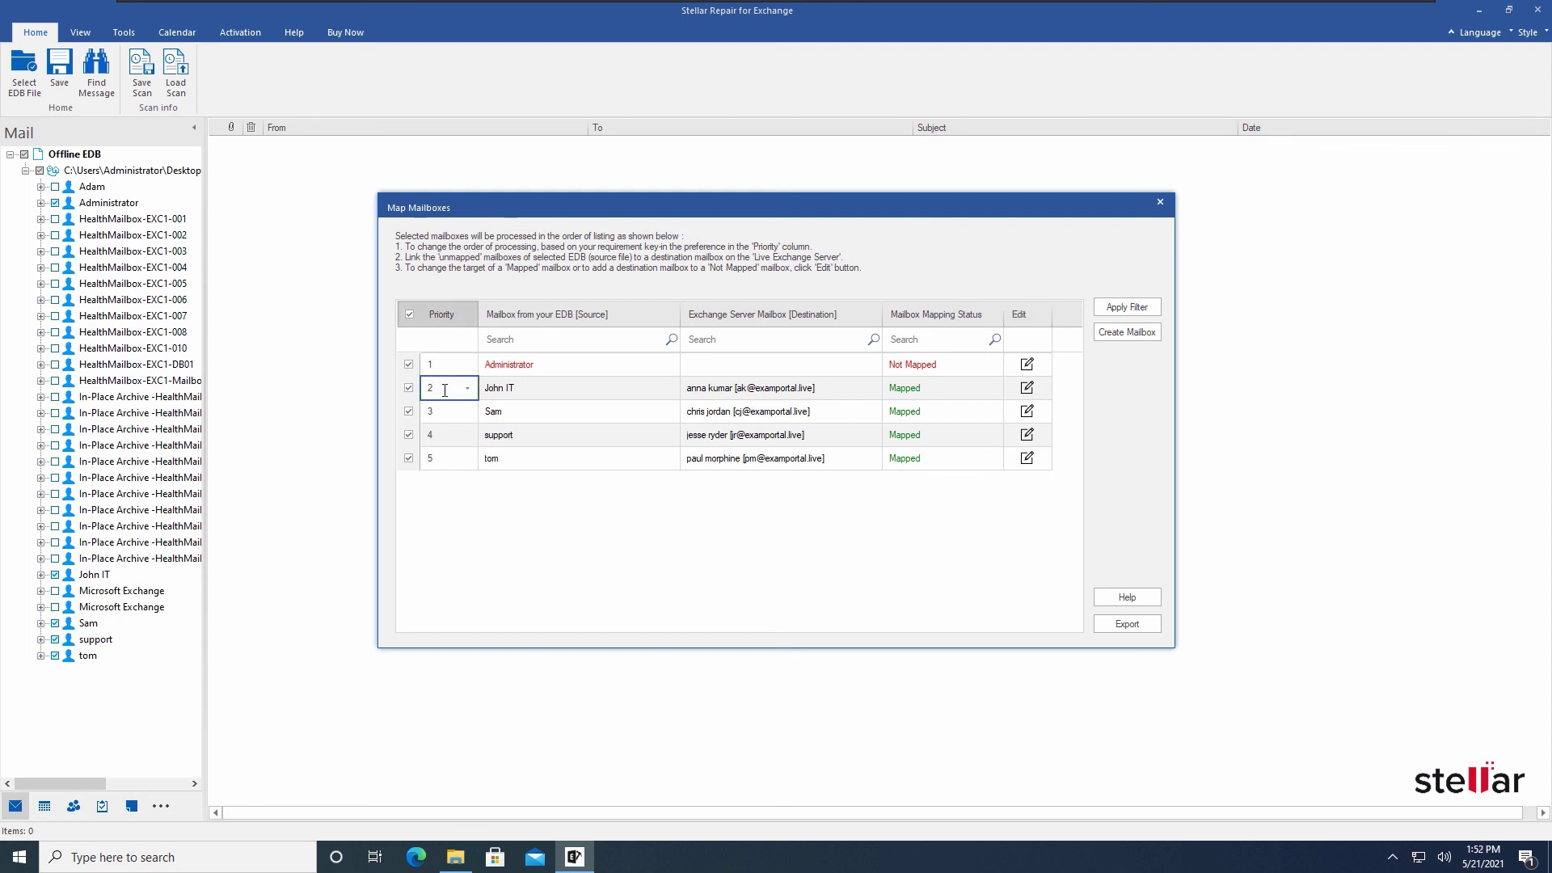
# Review the Priority dropdowns, keeping priorities 2 through 5 unchanged
pyautogui.click(469, 389)
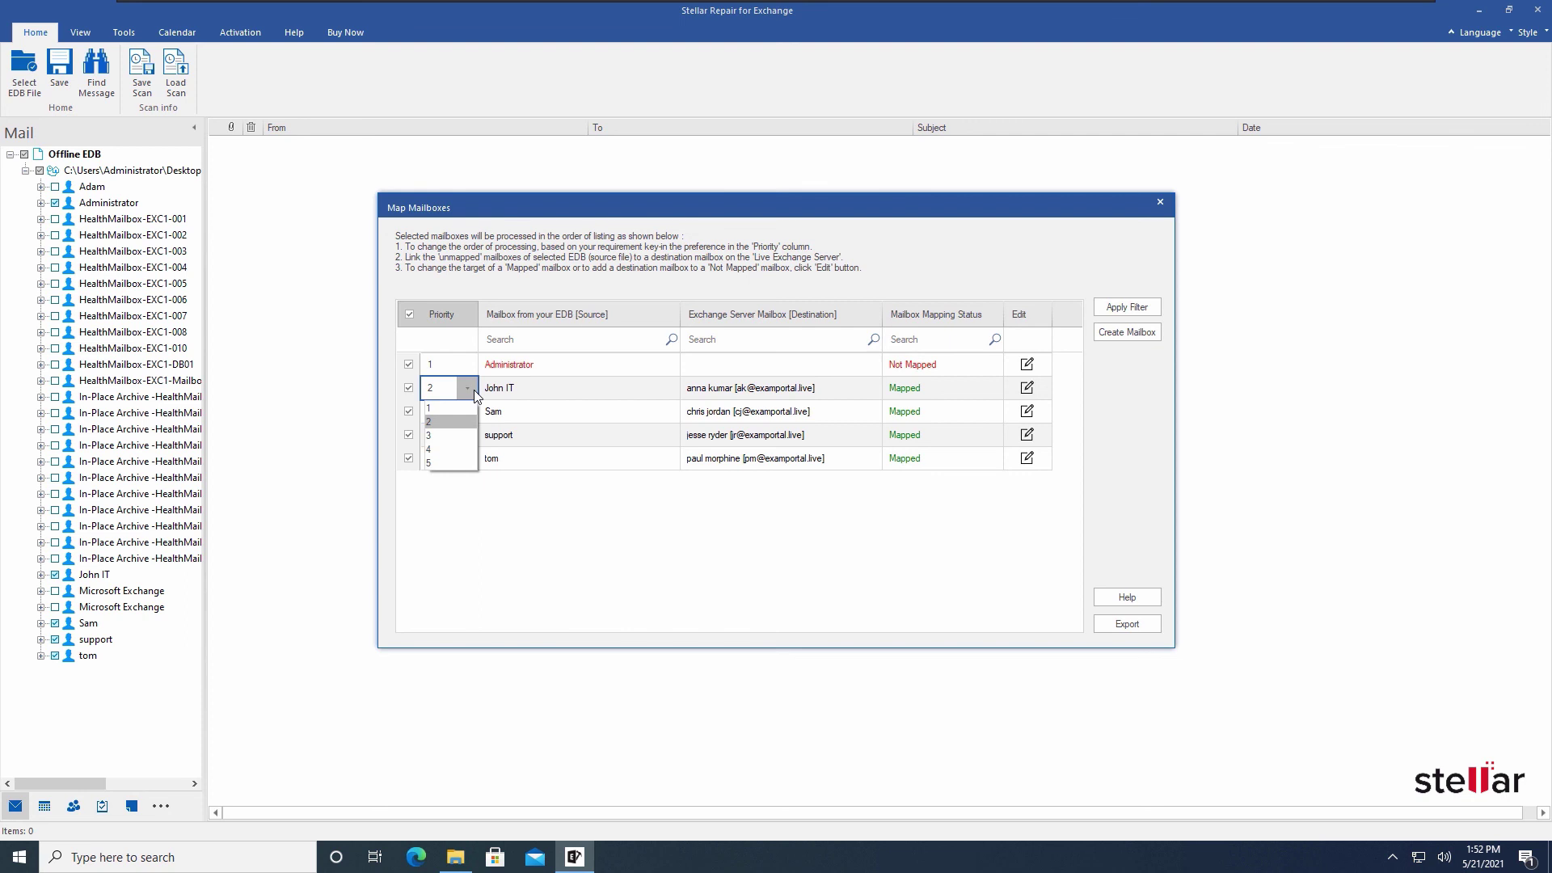
pyautogui.click(514, 508)
pyautogui.click(468, 416)
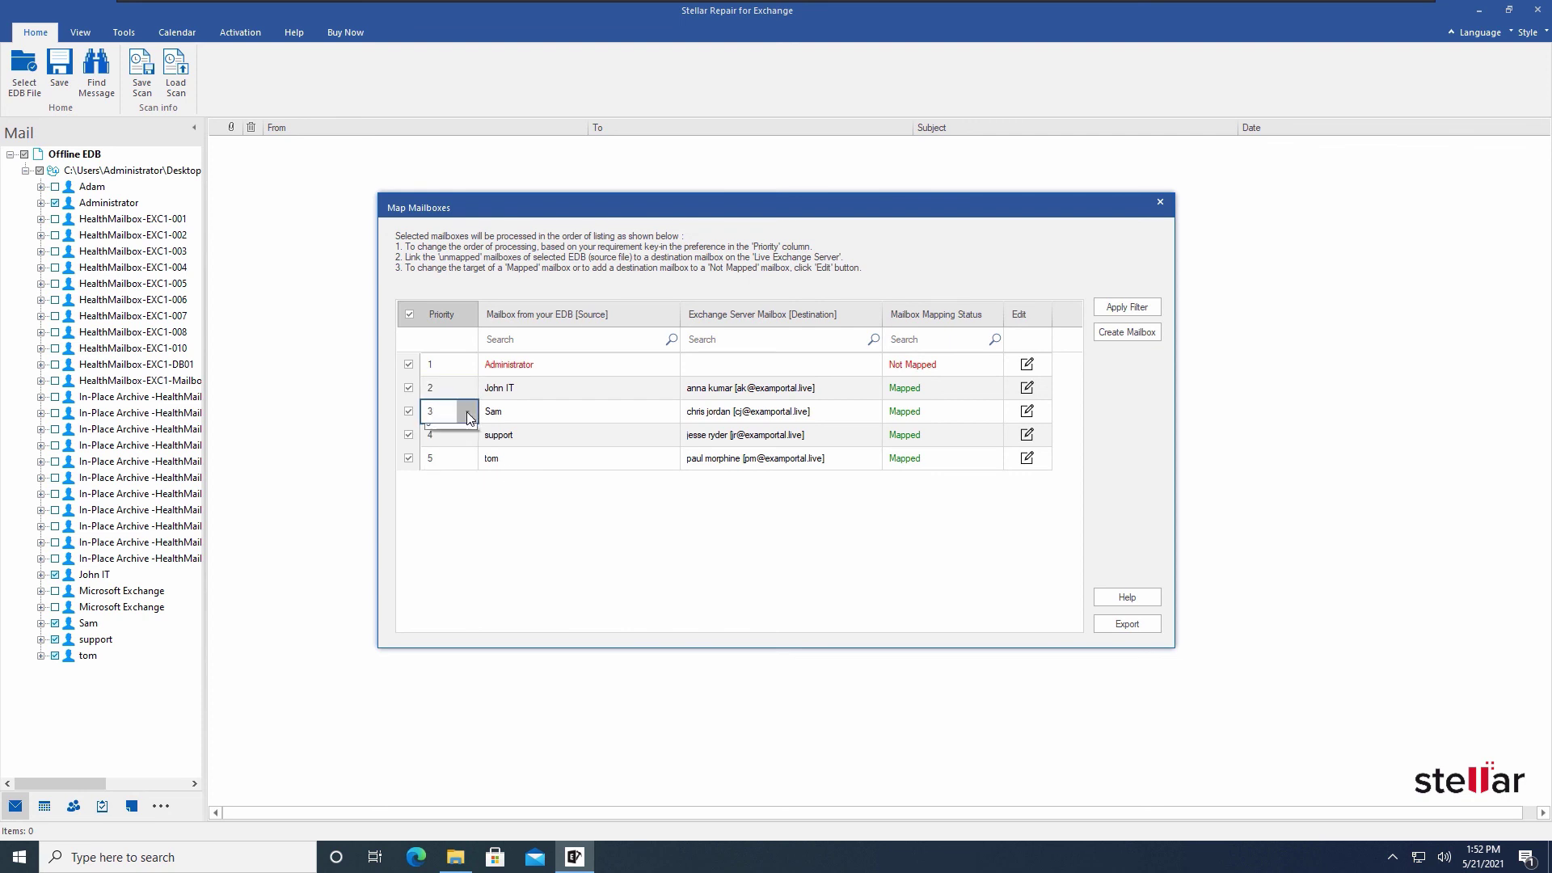
pyautogui.click(512, 503)
pyautogui.click(469, 431)
pyautogui.click(561, 523)
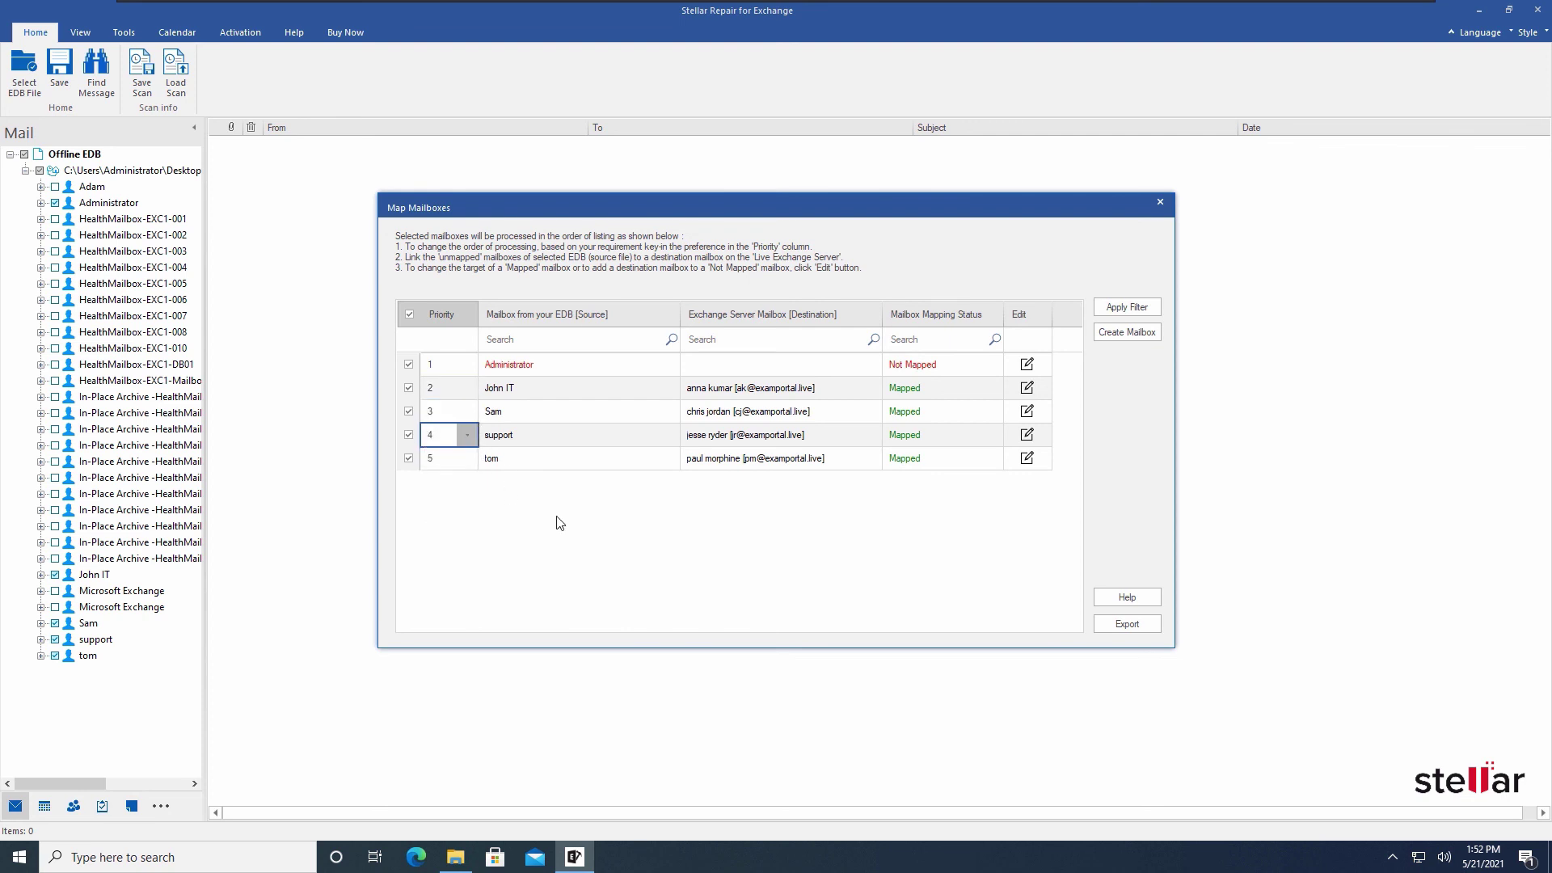
pyautogui.click(470, 459)
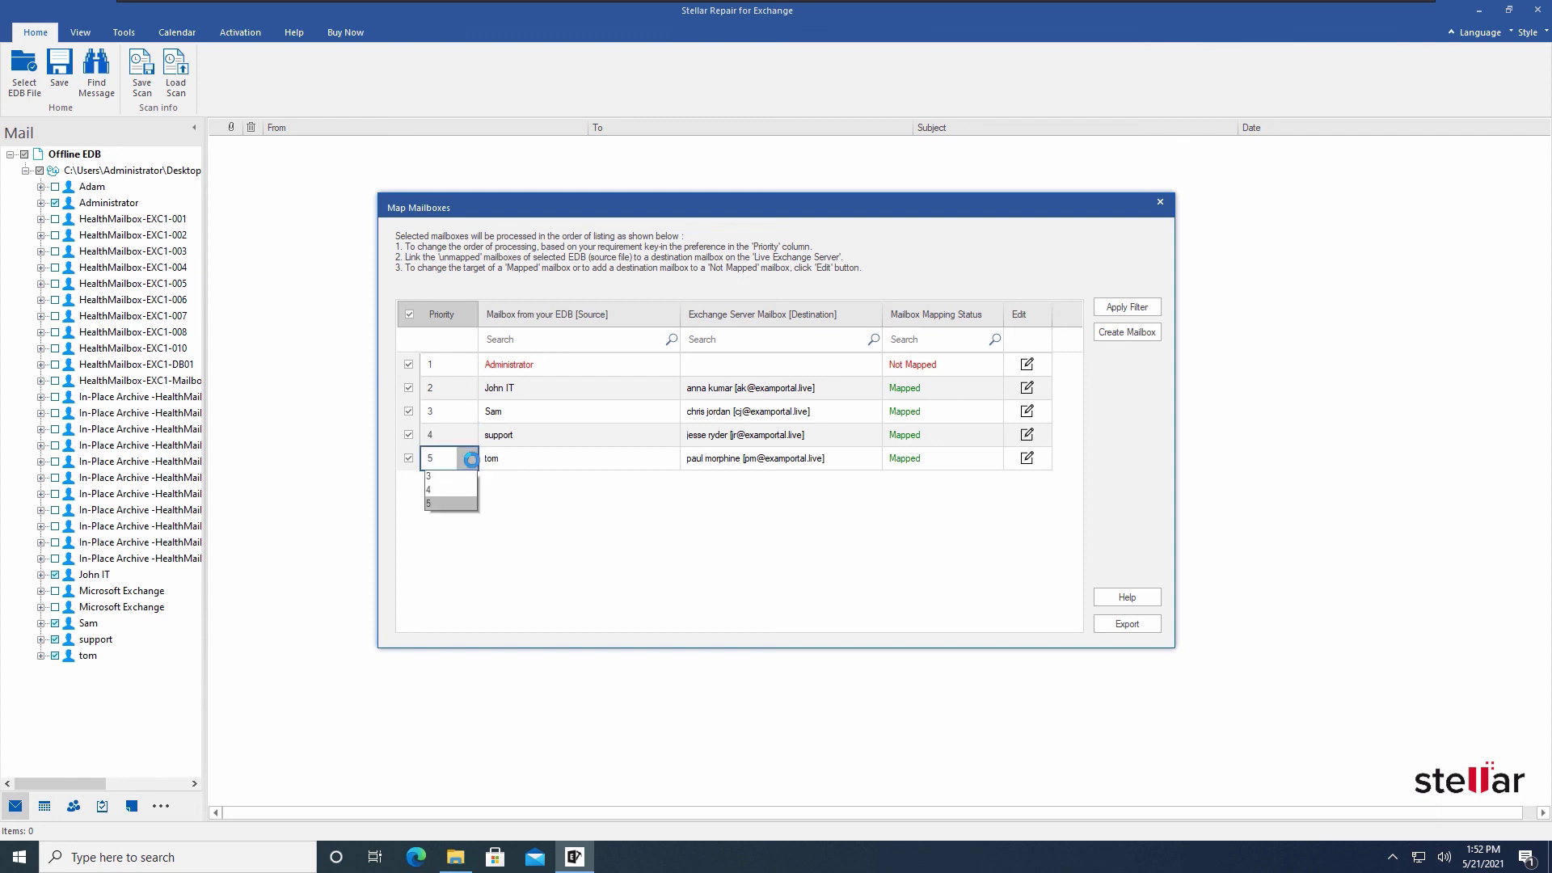
pyautogui.click(529, 505)
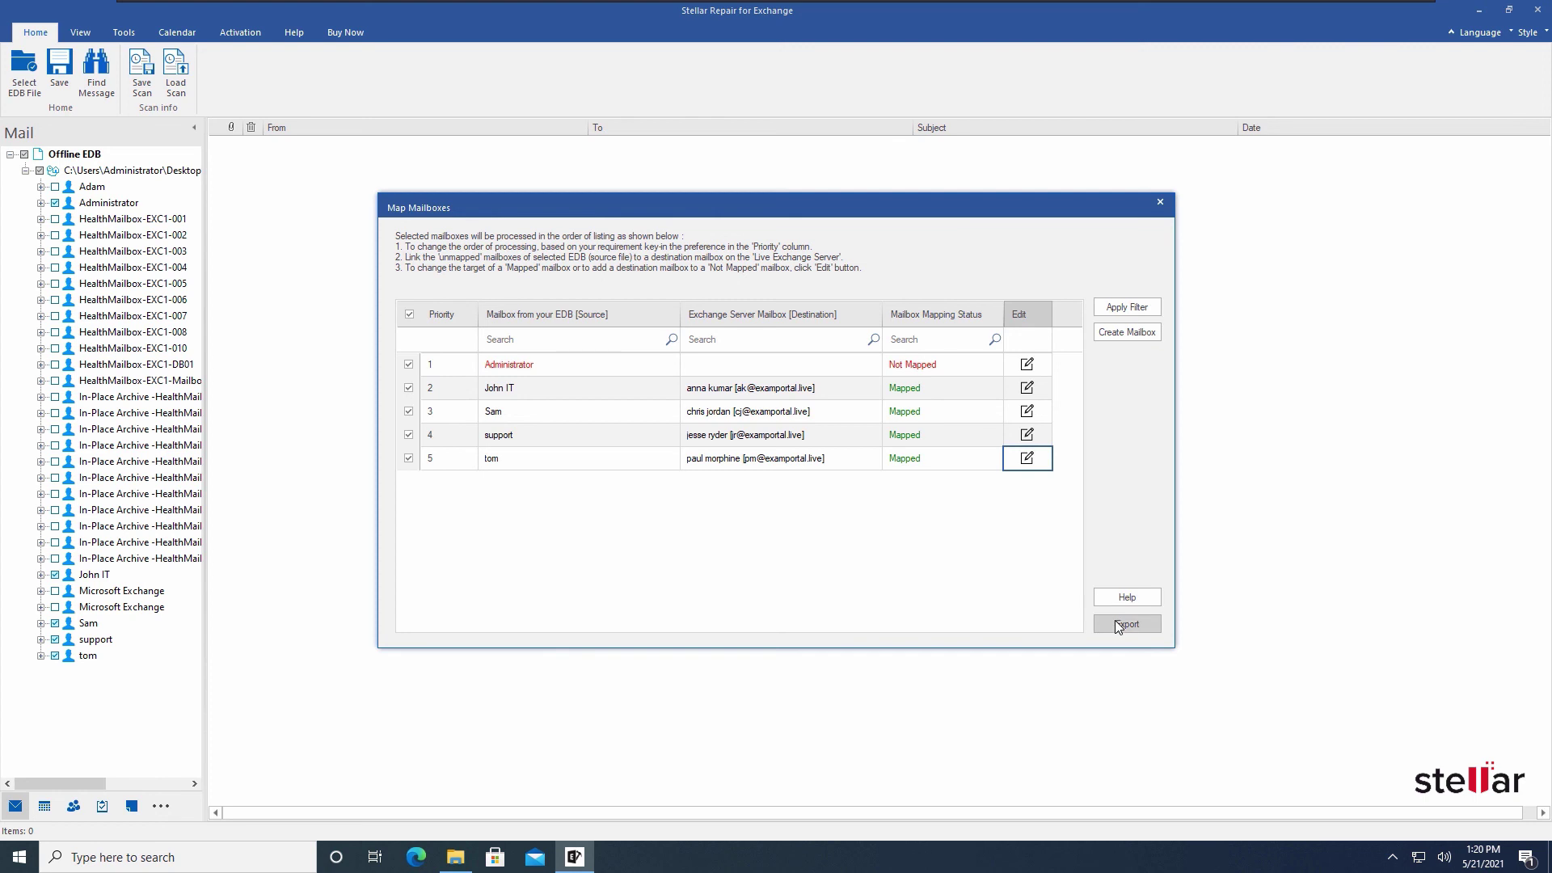
# Export the mapped mailboxes with Skip Mapping and acknowledge the 4 saved, 0 failed result
pyautogui.click(1119, 624)
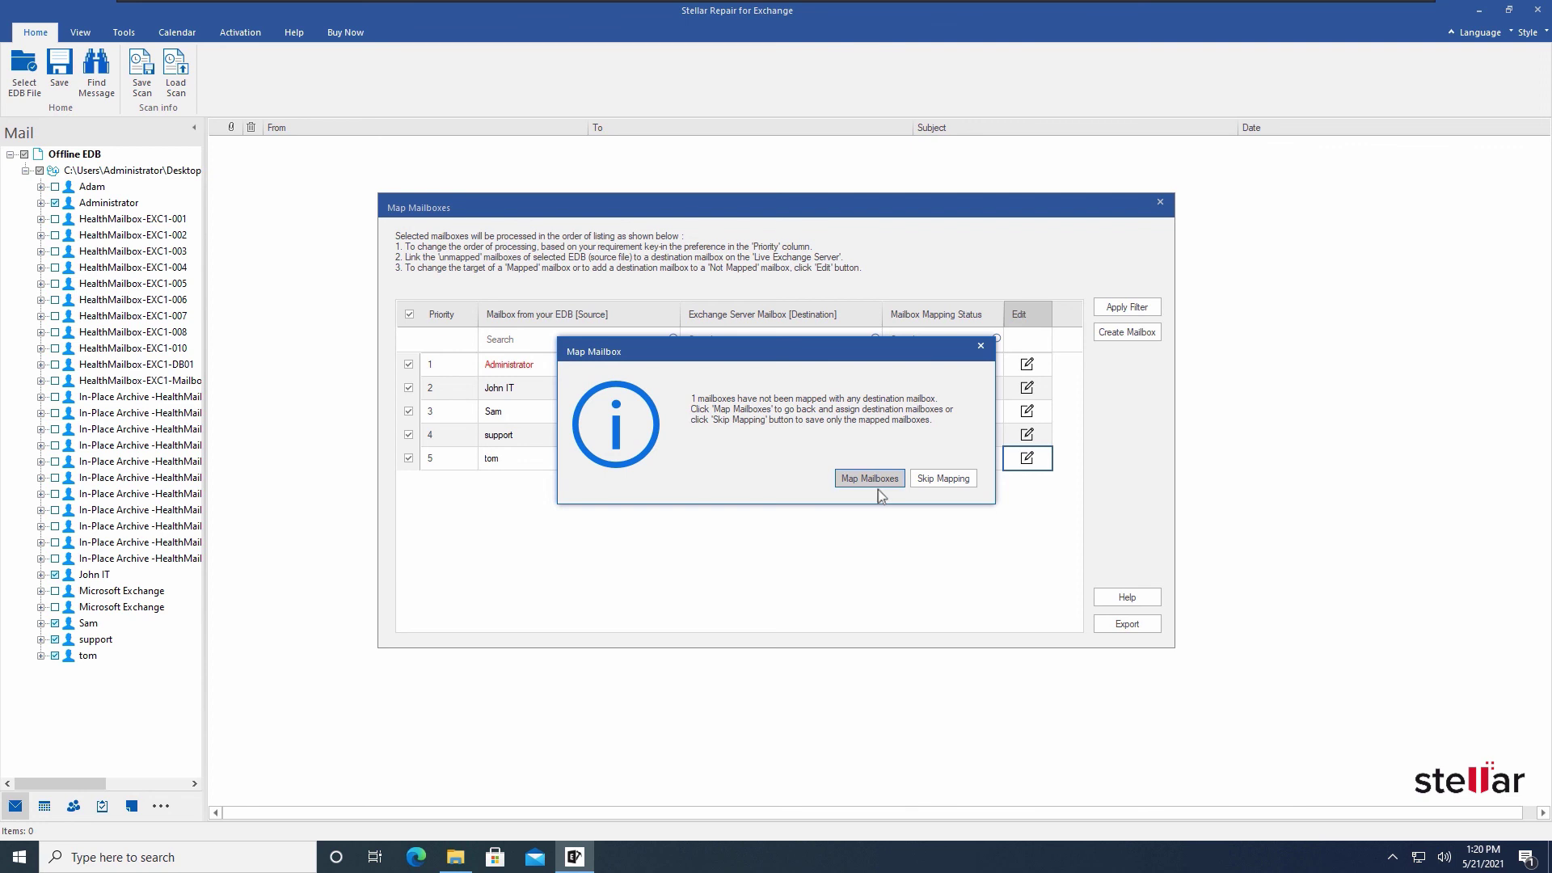
pyautogui.click(952, 483)
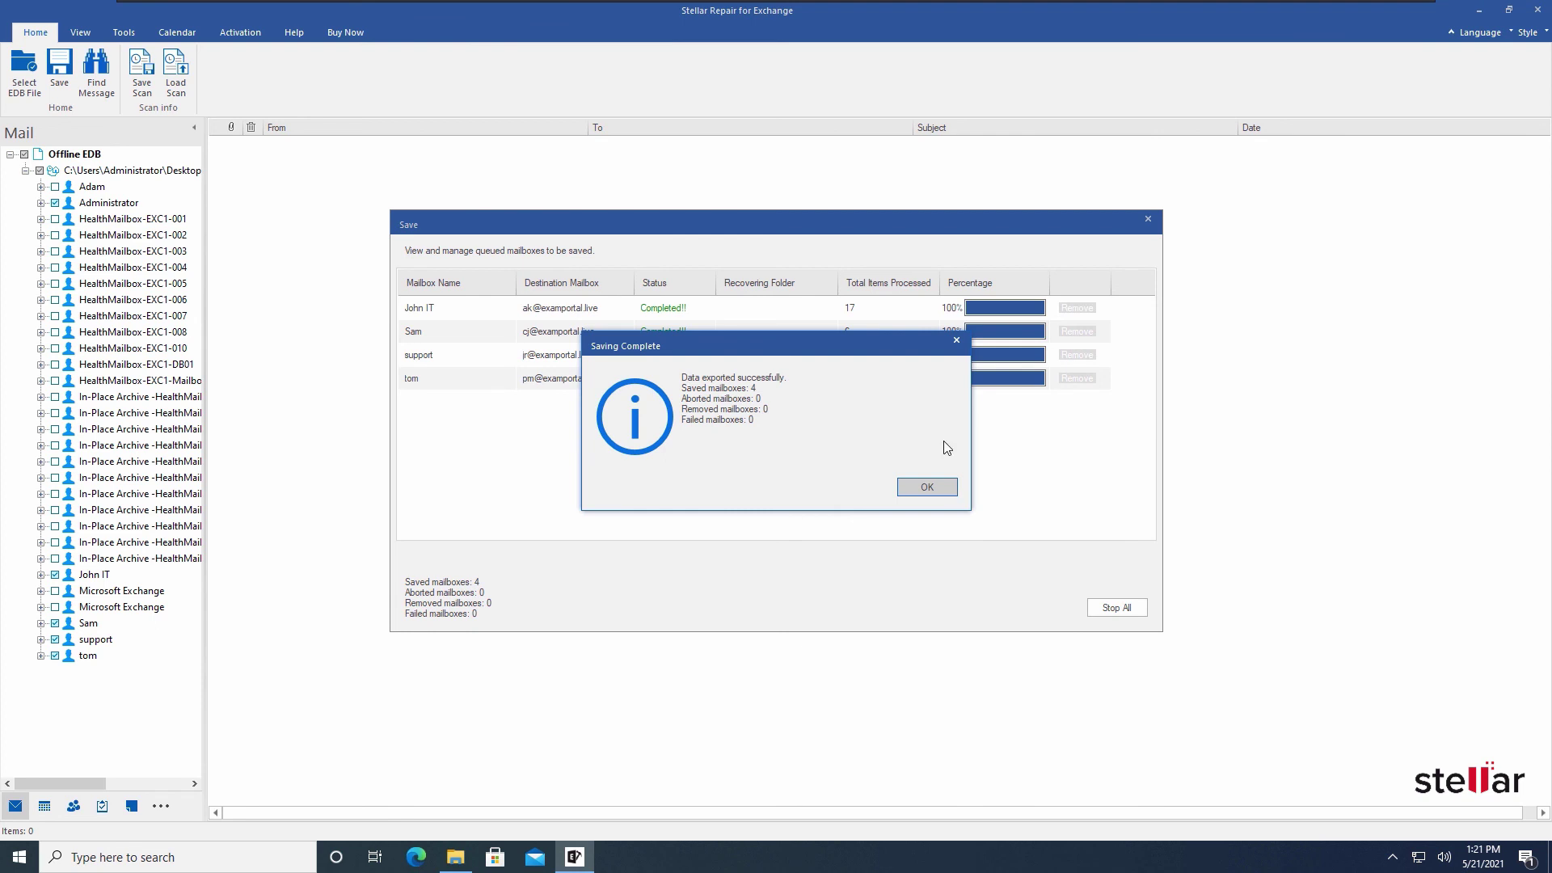
pyautogui.click(917, 488)
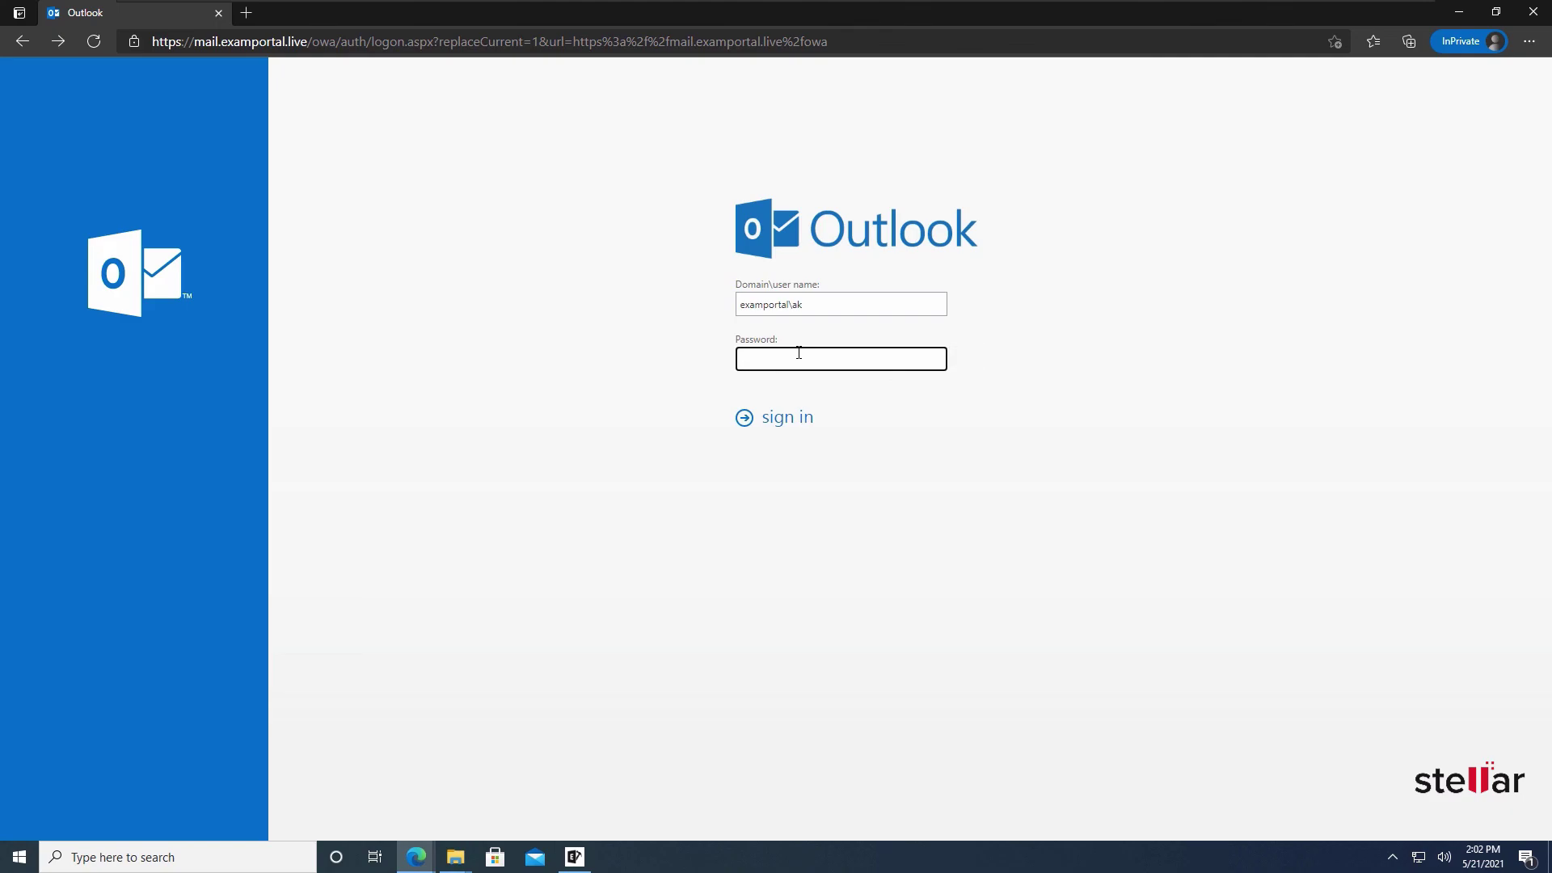
# Sign in to Outlook on the web and read the undeliverable and Re: Hello Send Grid messages
pyautogui.write('********')
pyautogui.press('Return')
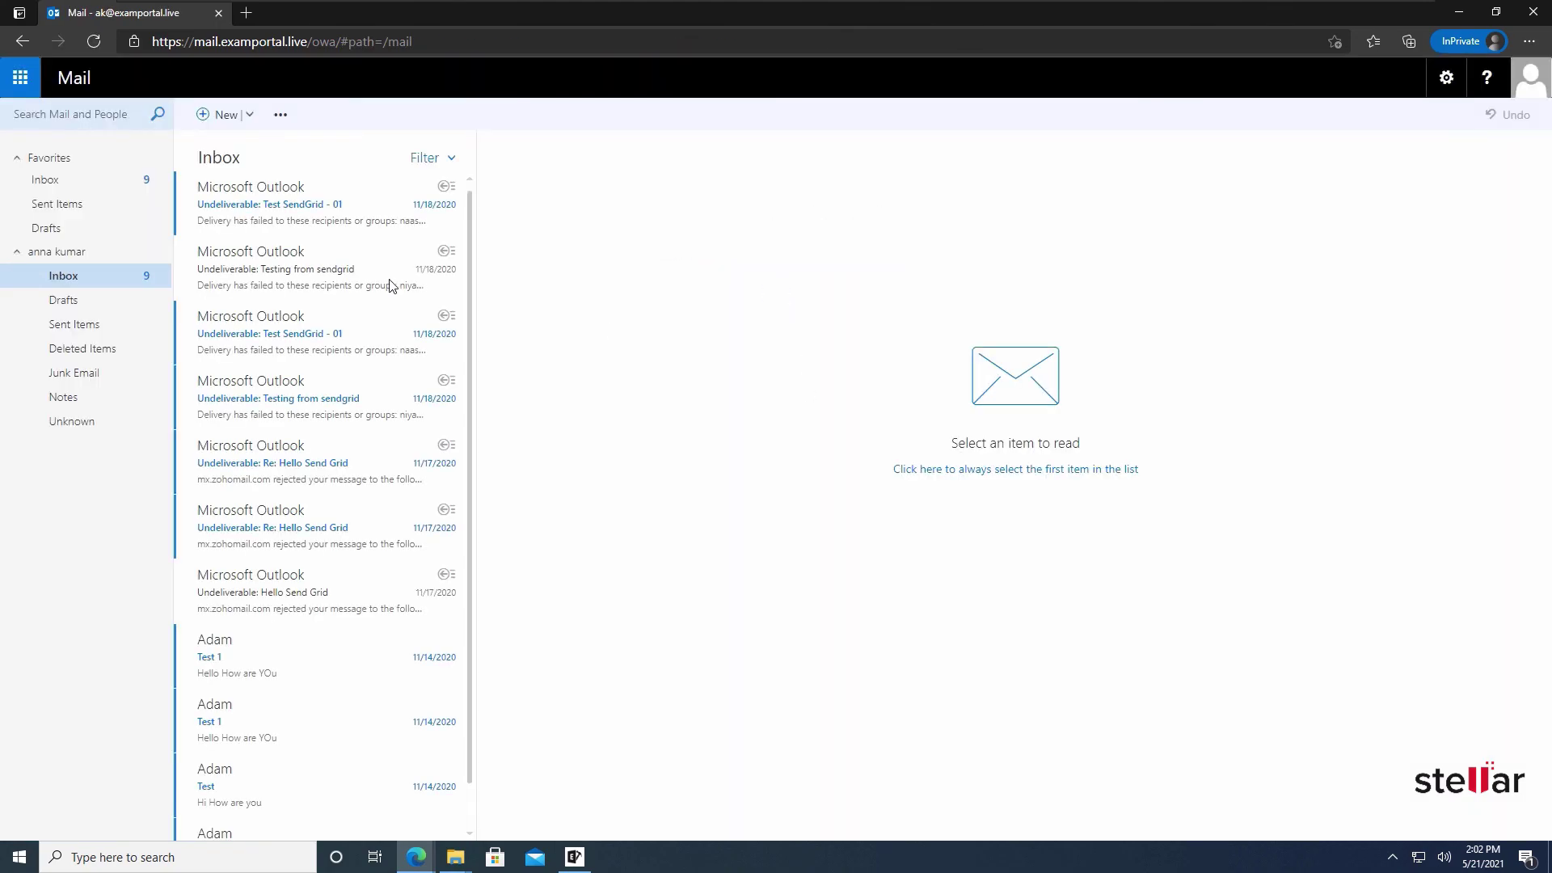
pyautogui.click(306, 216)
pyautogui.click(293, 336)
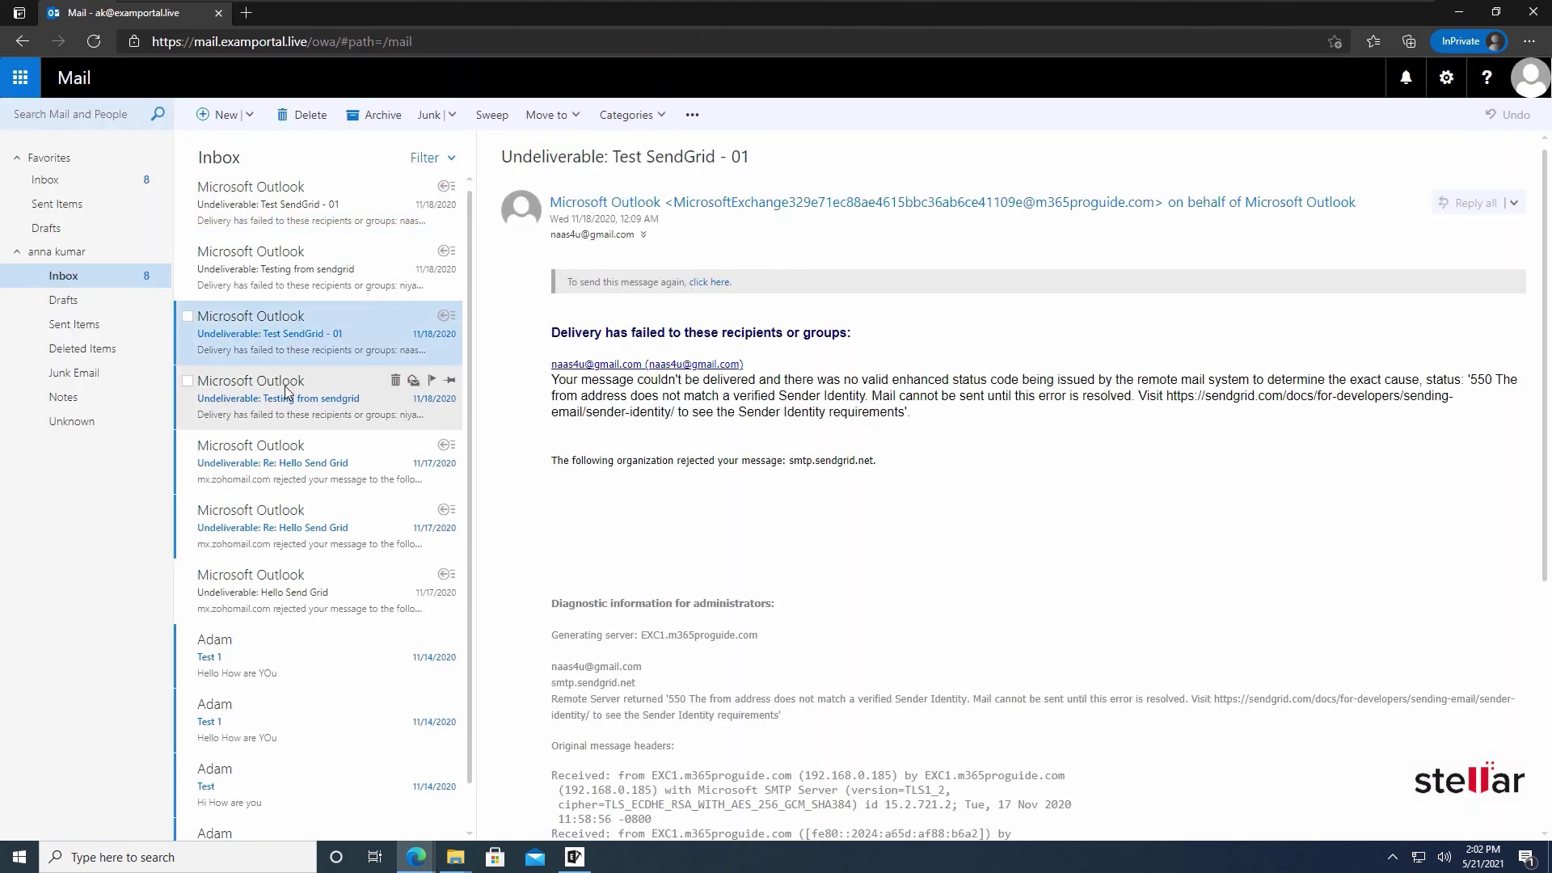
pyautogui.click(288, 386)
pyautogui.click(266, 470)
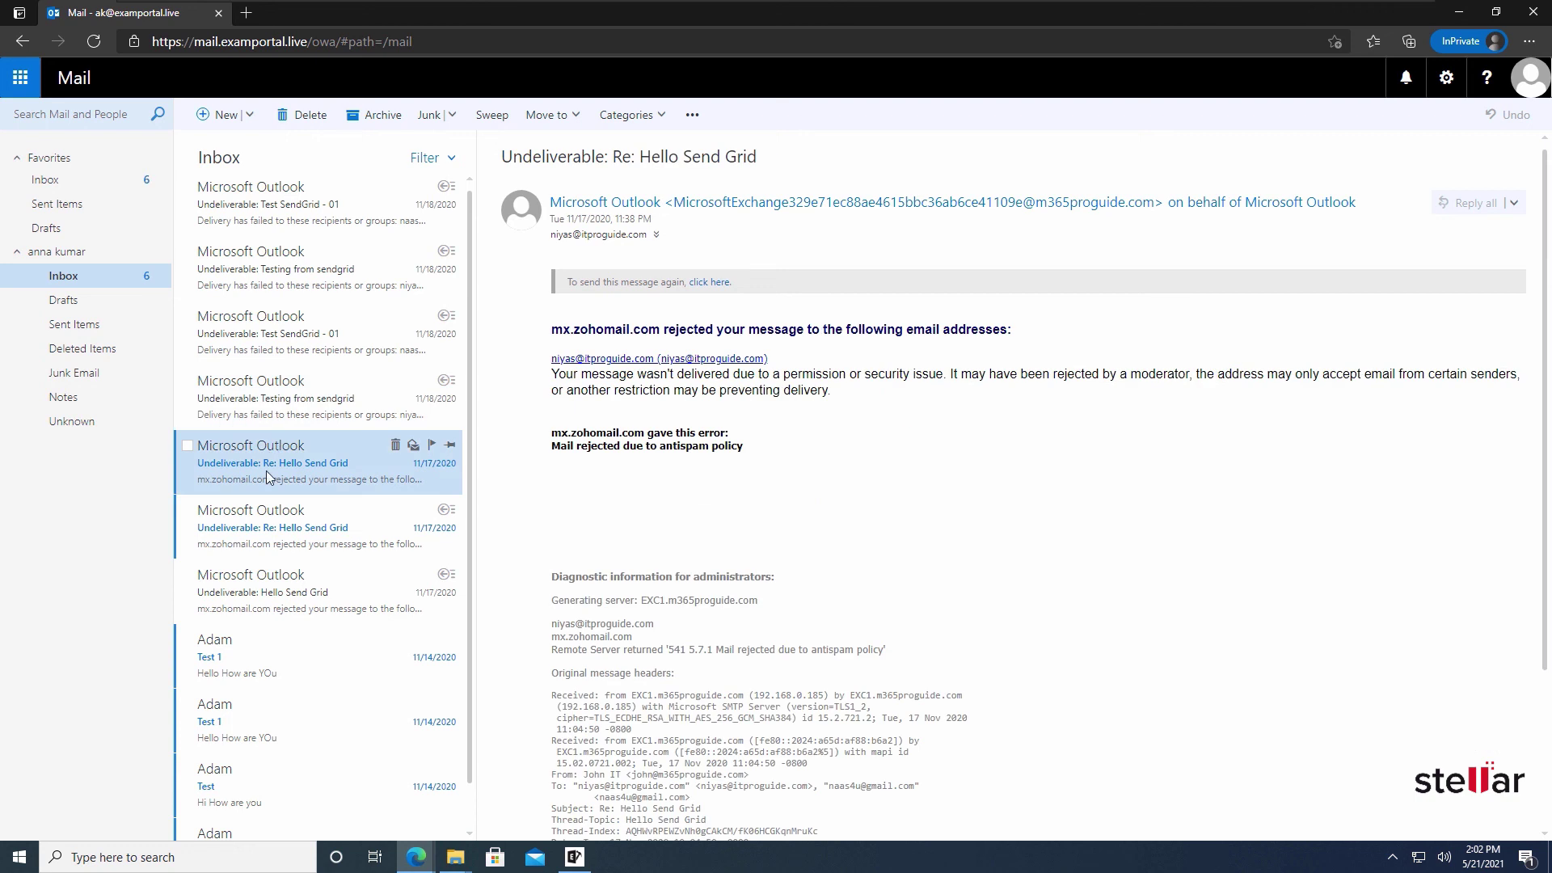
# Read the Testing from sendgrid and Test SendGrid - 01 messages, then open one in Sent Items
pyautogui.click(246, 550)
pyautogui.click(246, 400)
pyautogui.click(247, 358)
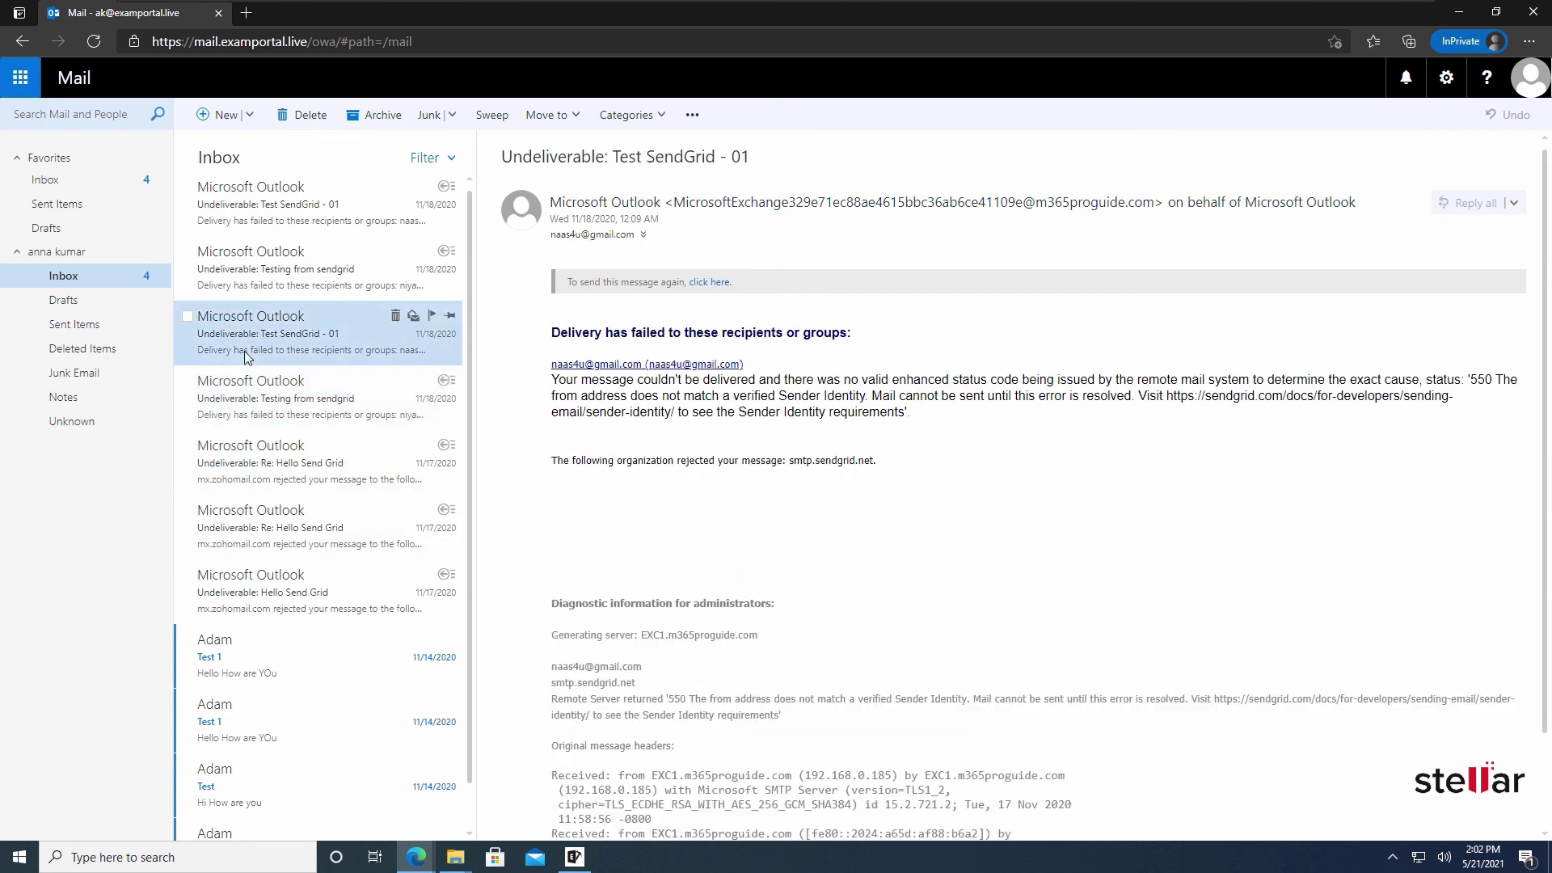
pyautogui.click(74, 324)
pyautogui.click(244, 267)
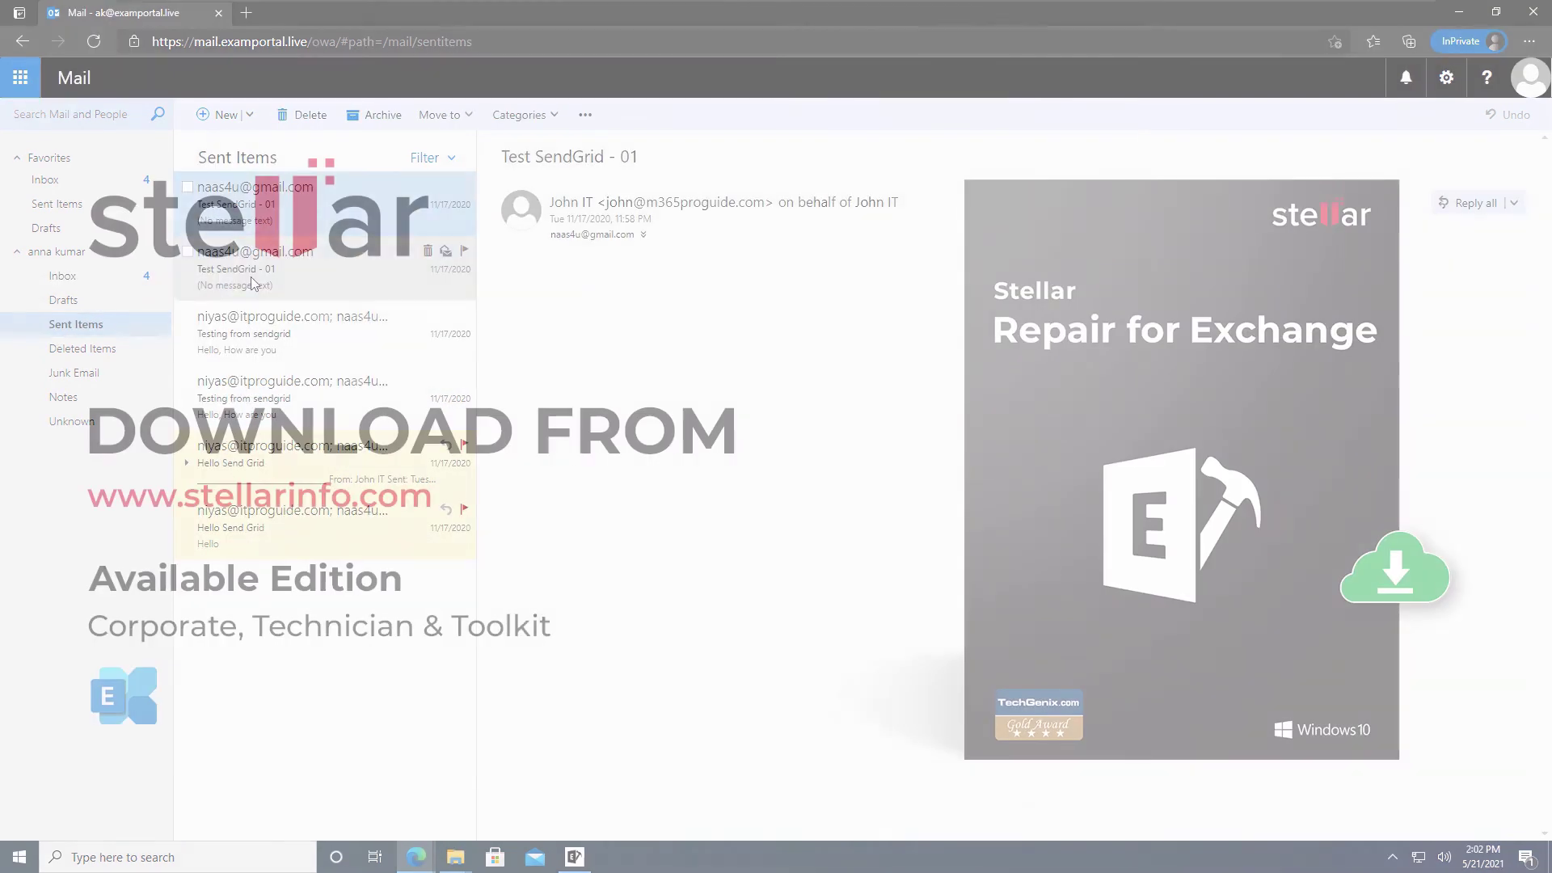